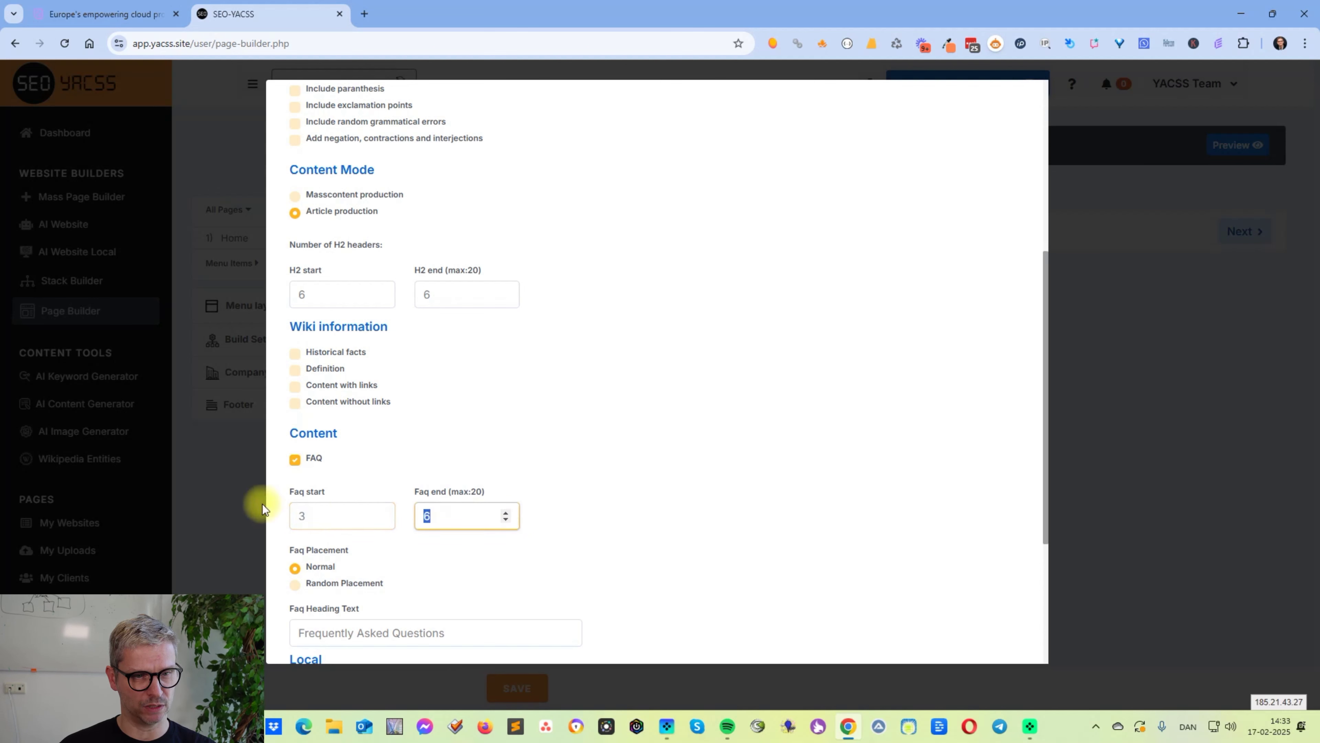
Step: Set the FAQ end count to 3 and add the AI-generated article content to the page
text(3)
scroll(333, 432, down, 4)
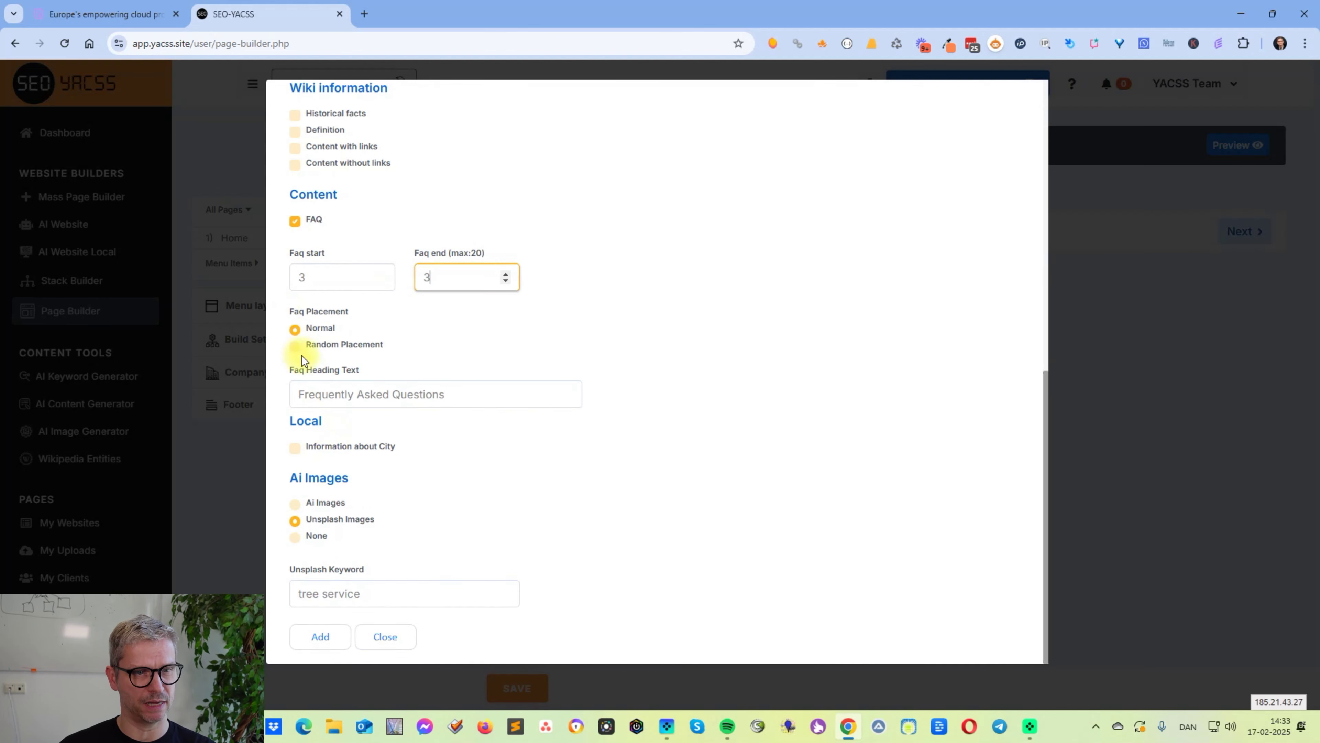
click(295, 346)
click(294, 378)
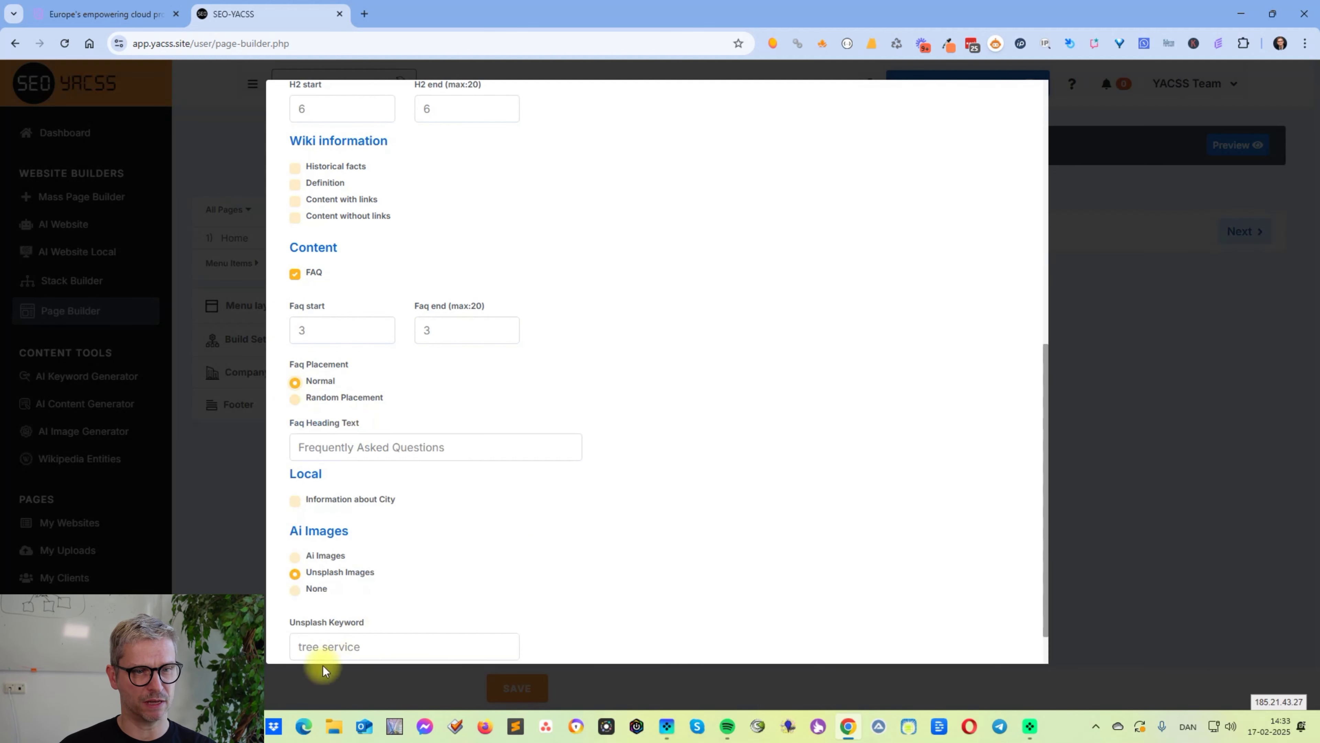
click(319, 637)
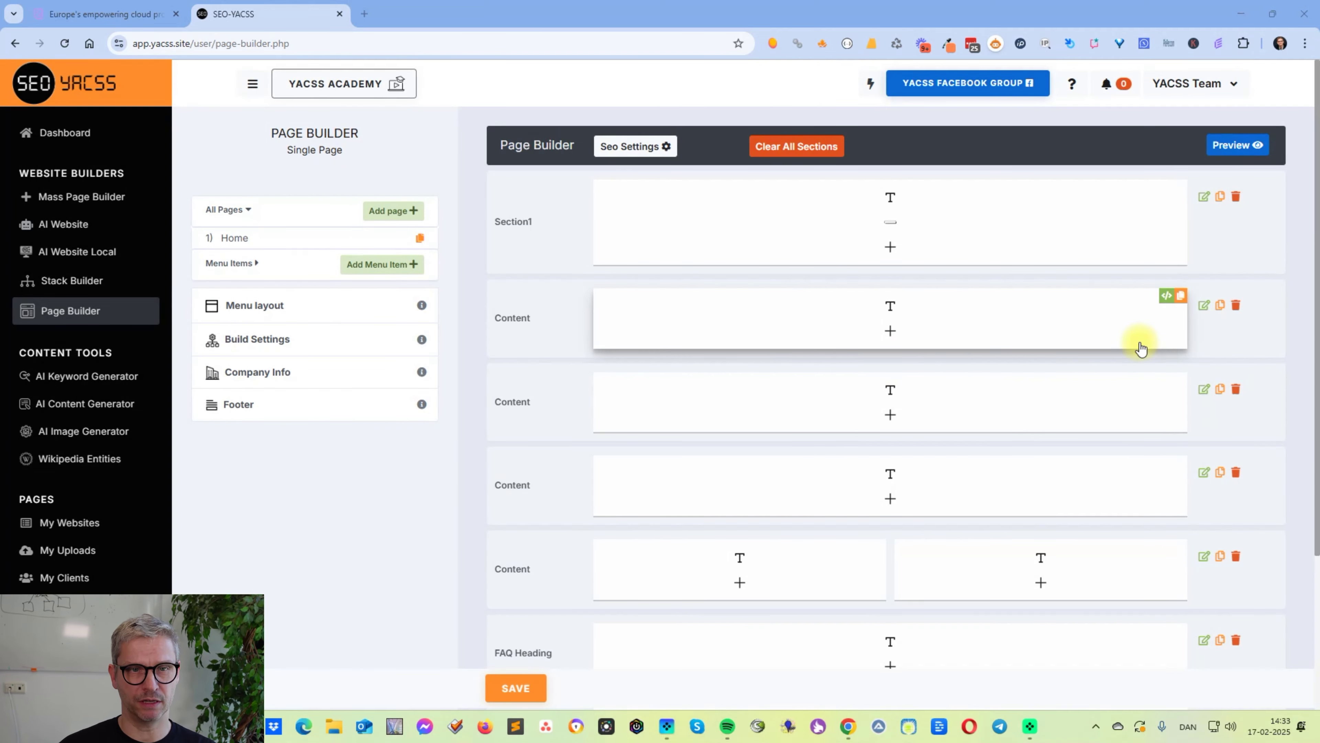
Step: Preview the page and review its article sections and the Frequently Asked Questions block
click(1245, 147)
scroll(1248, 253, down, 15)
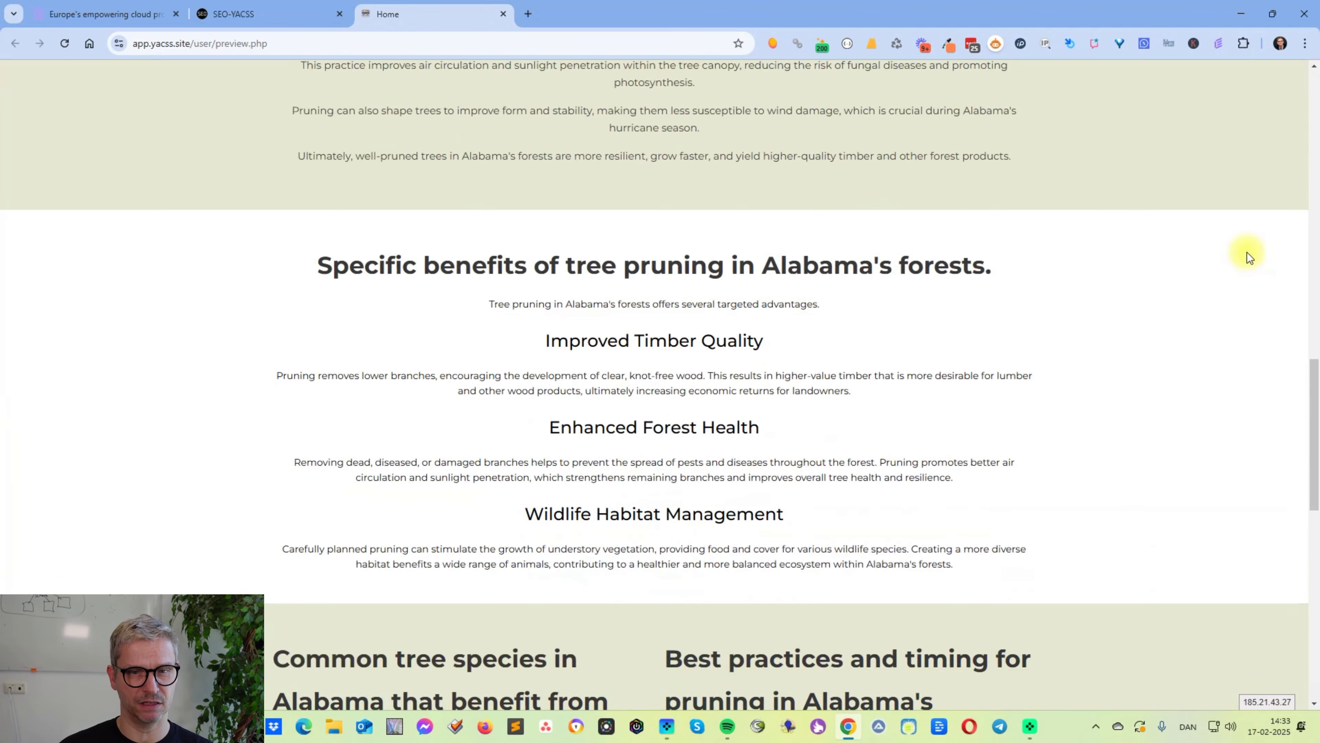
scroll(1248, 252, down, 10)
double_click(424, 553)
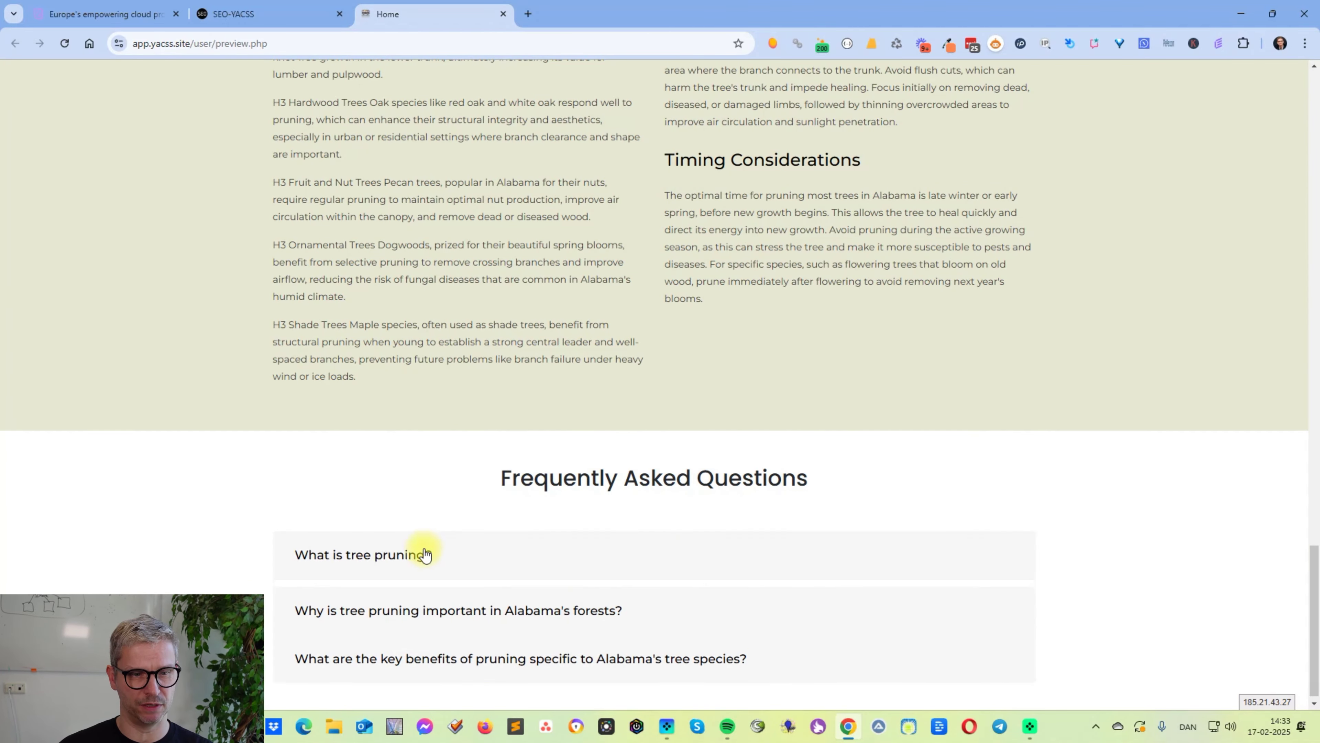
double_click(461, 603)
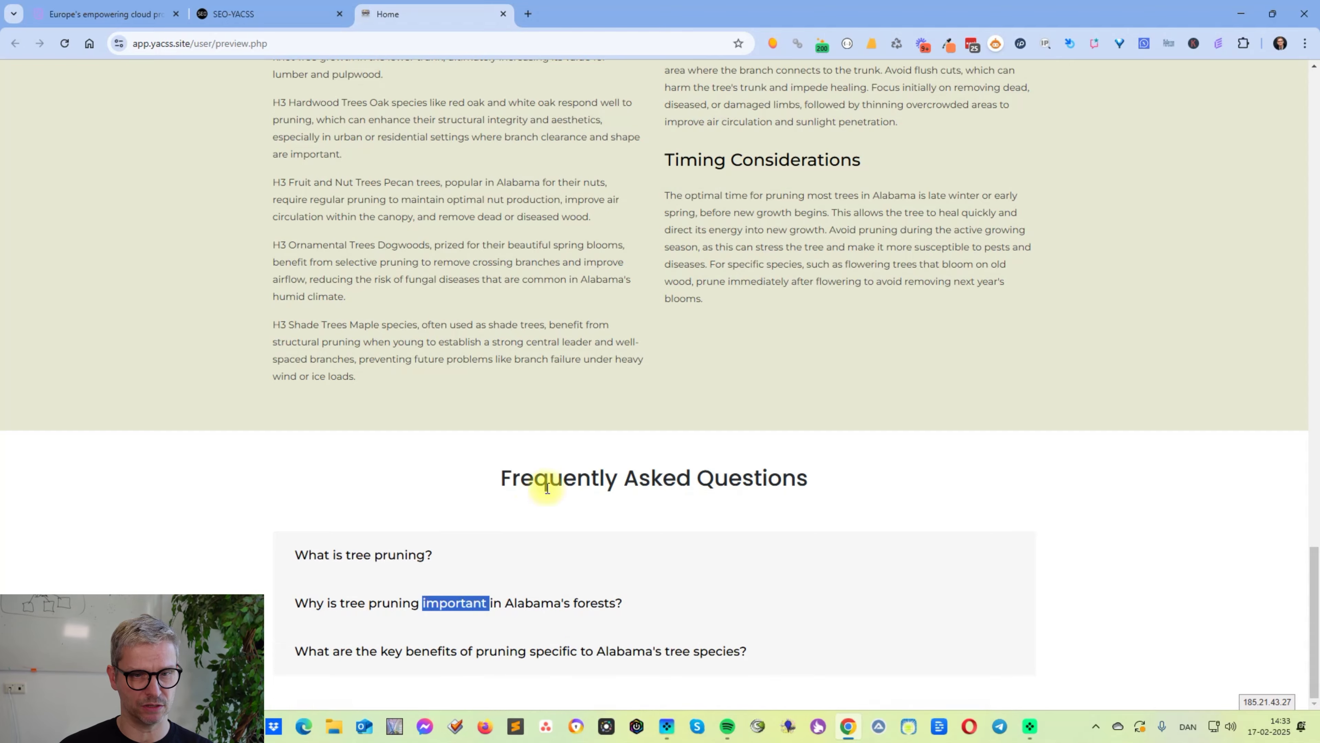
Step: Examine the heading and button over the hero image at the start of the previewed page
scroll(885, 553, up, 20)
scroll(848, 627, up, 8)
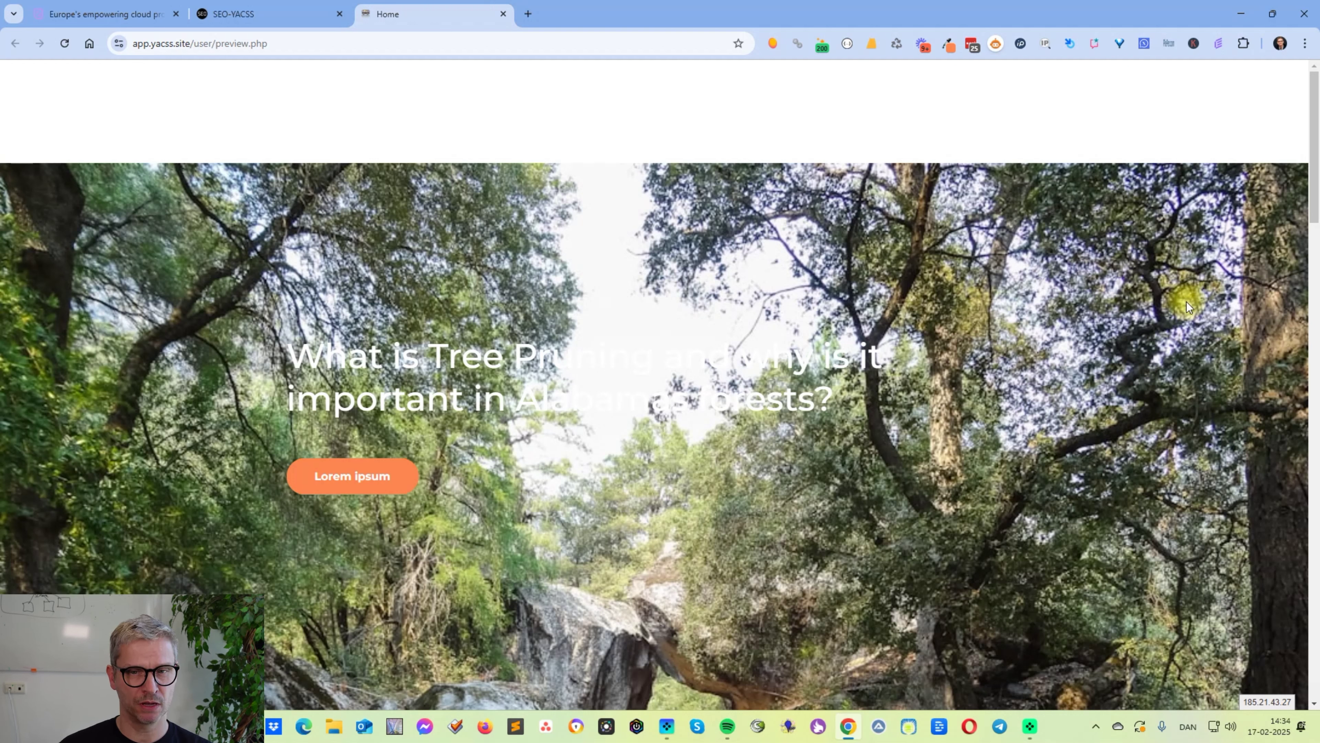
drag(294, 346, 923, 410)
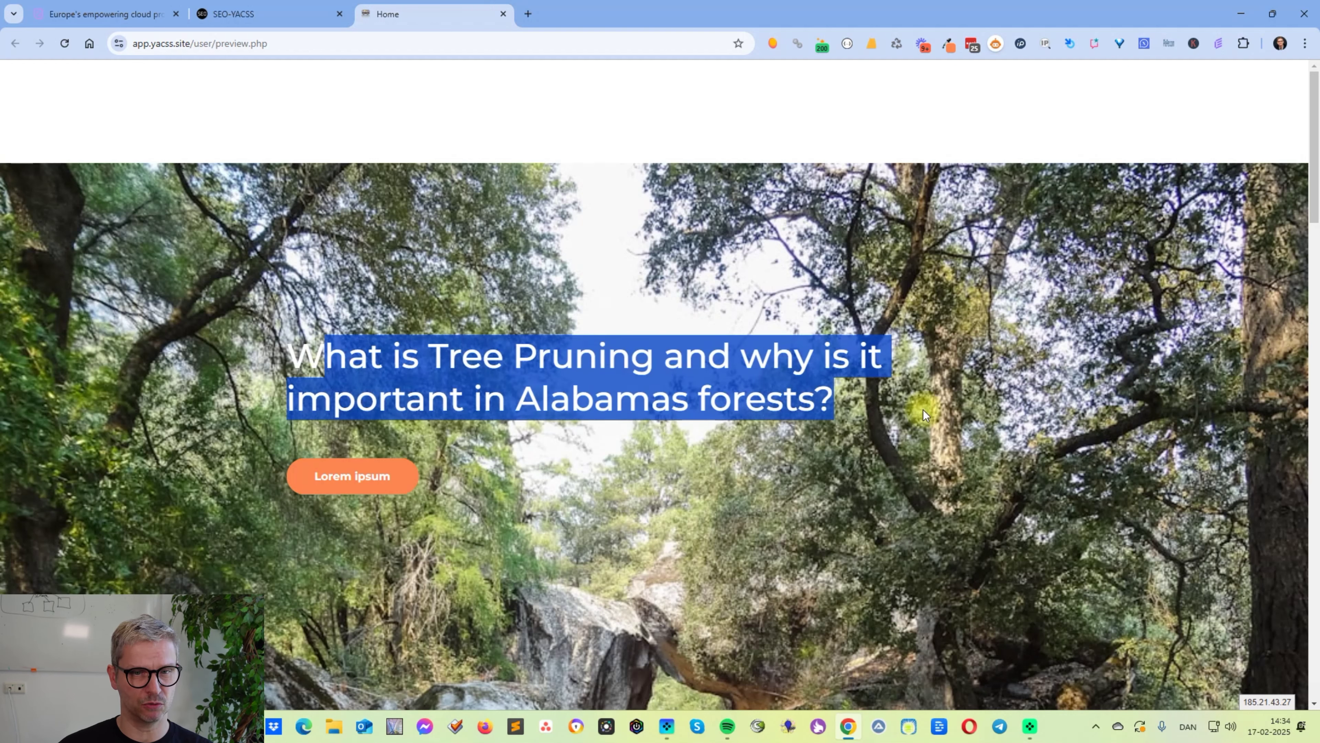
click(749, 434)
drag(347, 354, 765, 449)
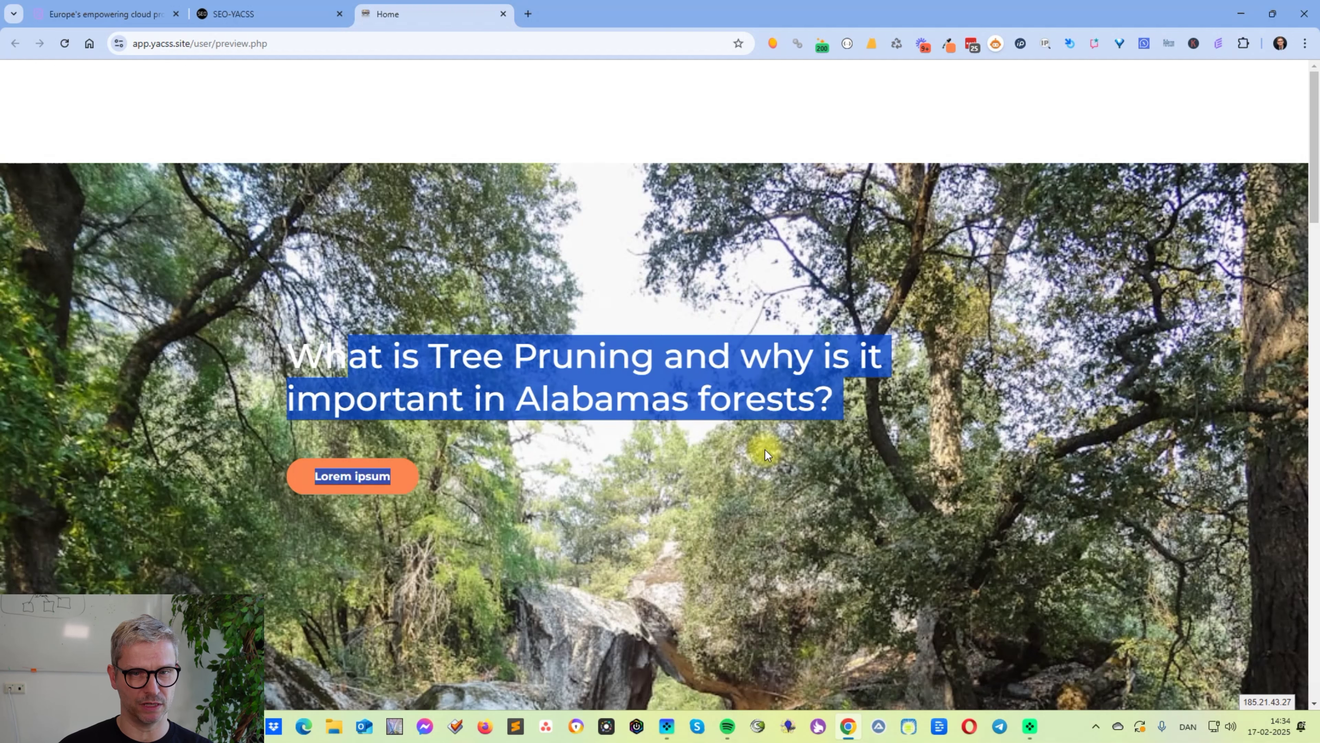
click(770, 436)
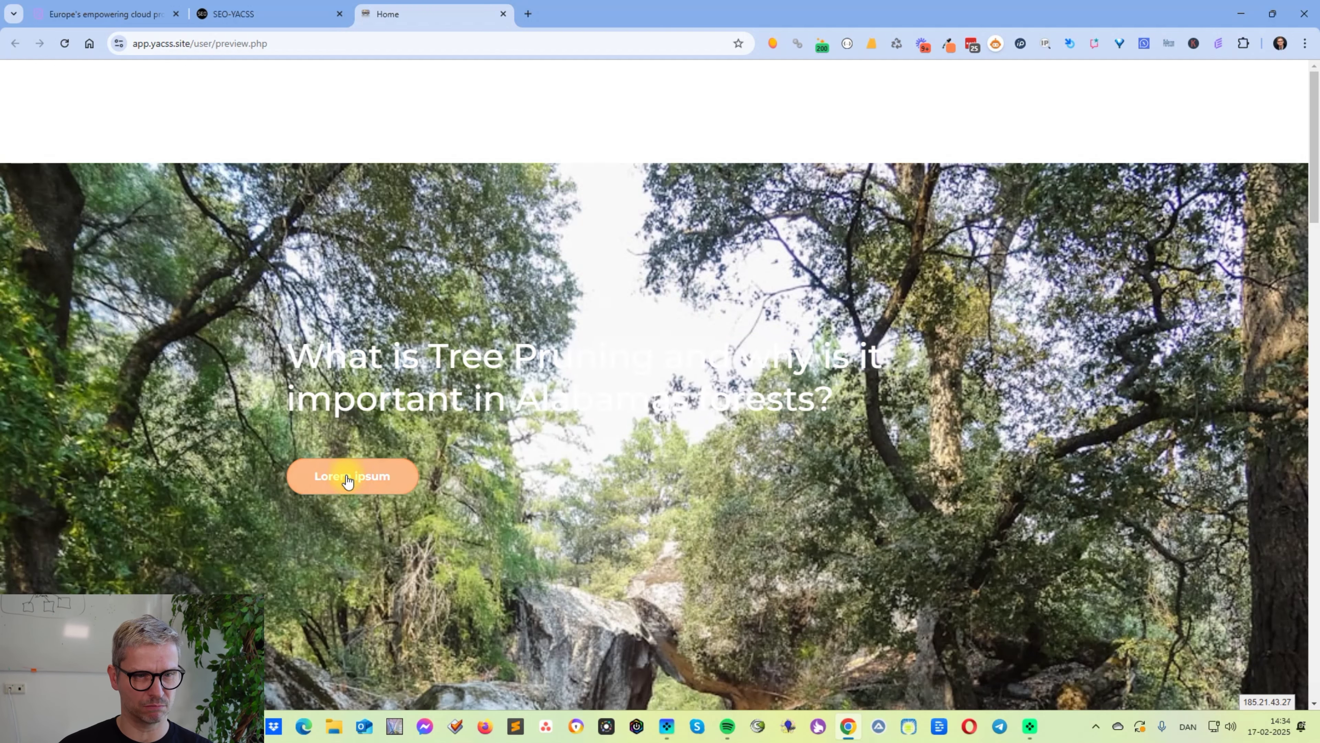
Step: Return to the page builder and add a Wiki Content element to the single-column content section directly above the two-column one
key(ctrl+shift+Tab)
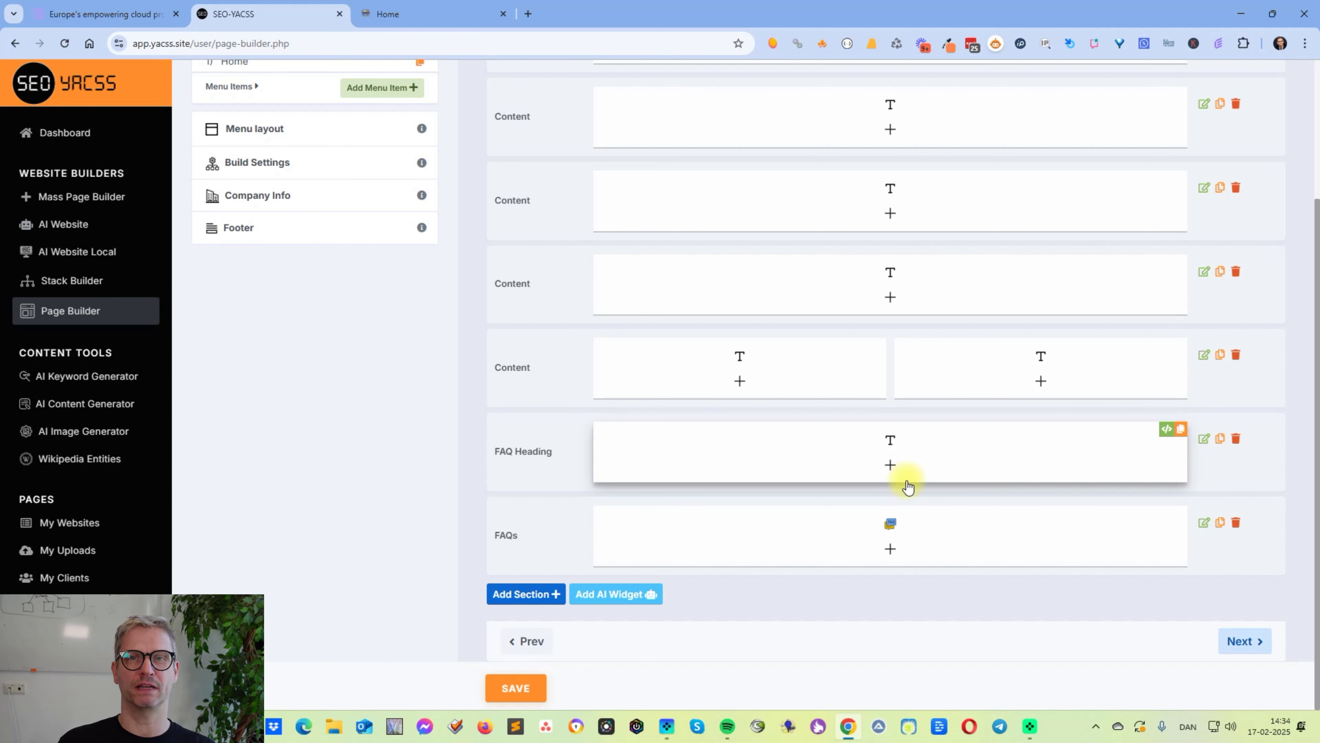
click(905, 480)
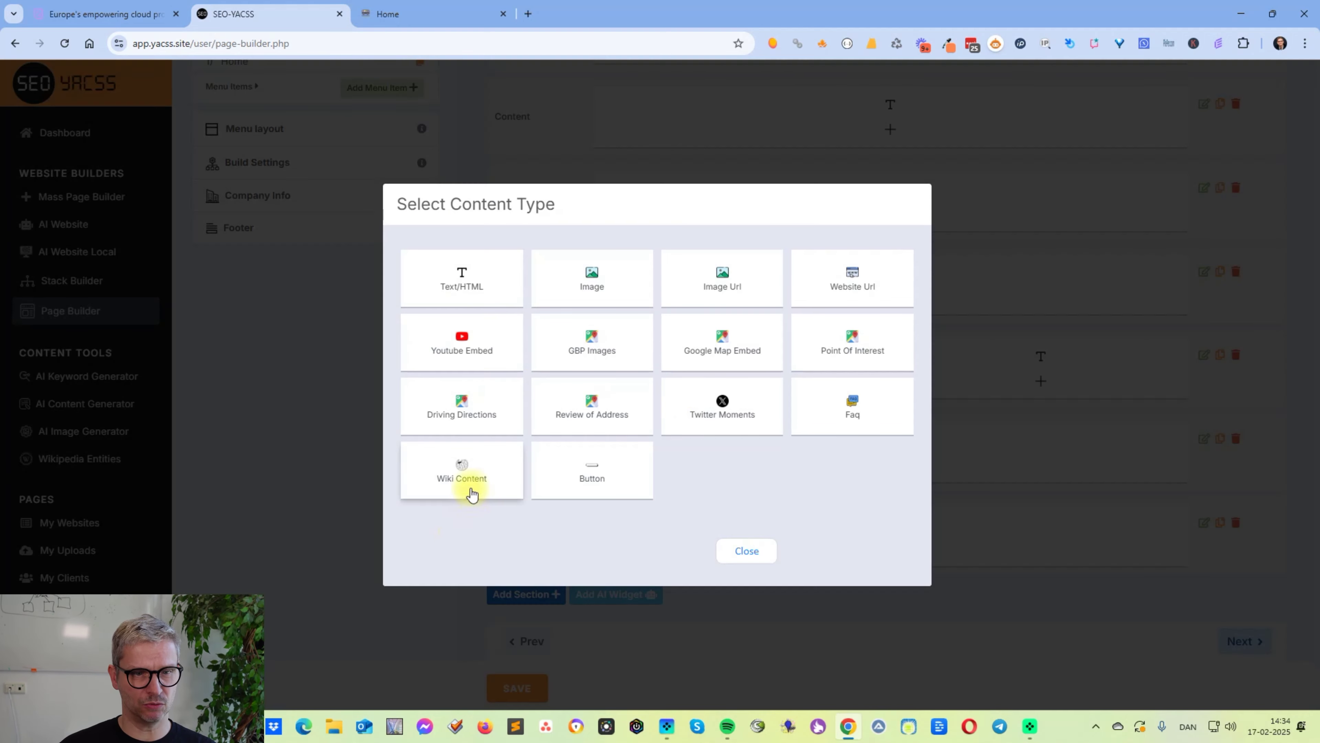
click(462, 471)
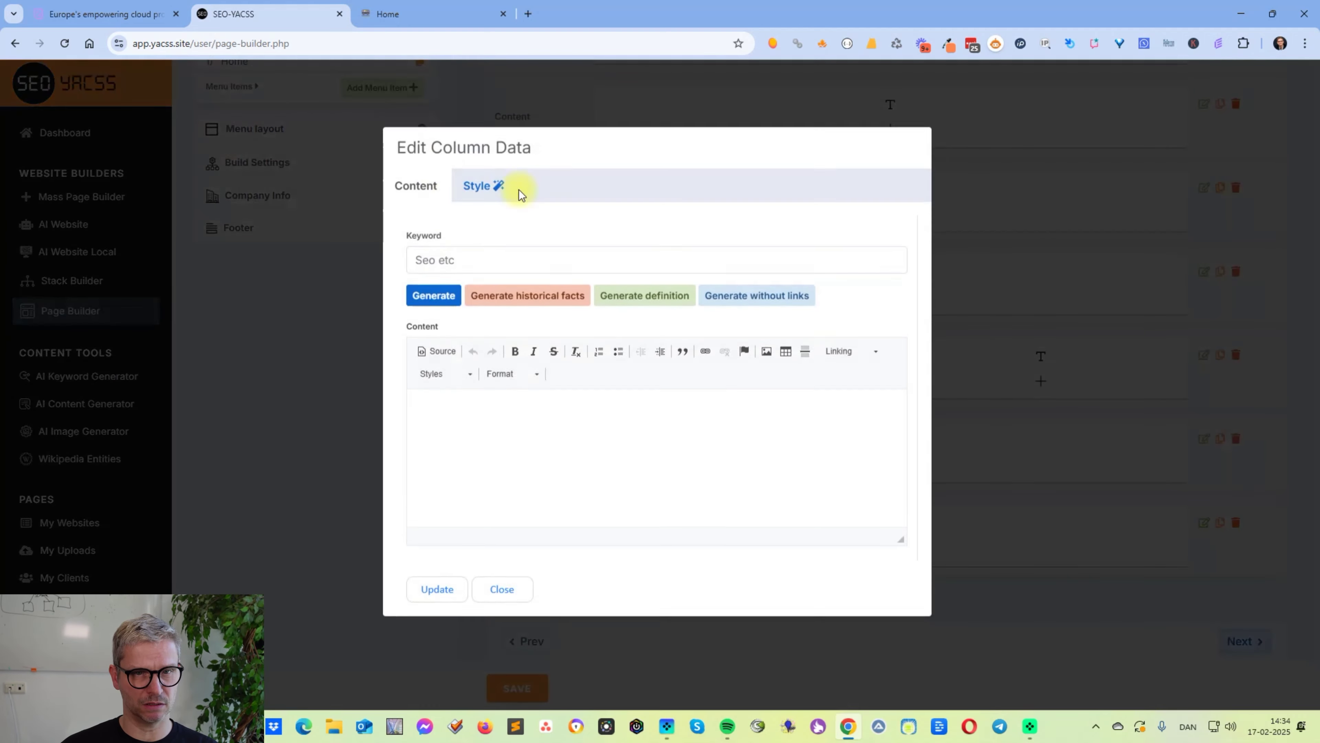
Step: Open Wikipedia in a new browser tab and go to the article on the U.S. state Alabama
click(527, 13)
text(wikie)
key(BackSpace)
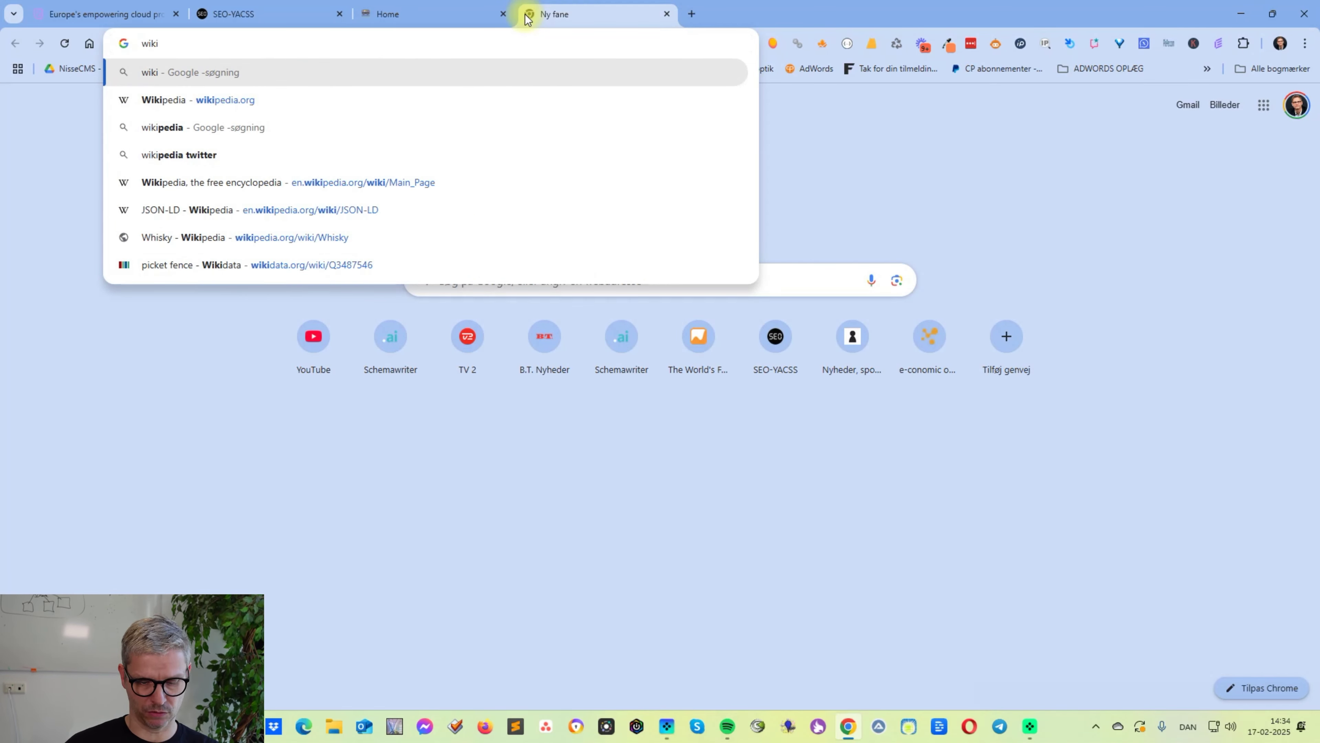
text(p)
key(Return)
text(alabamna)
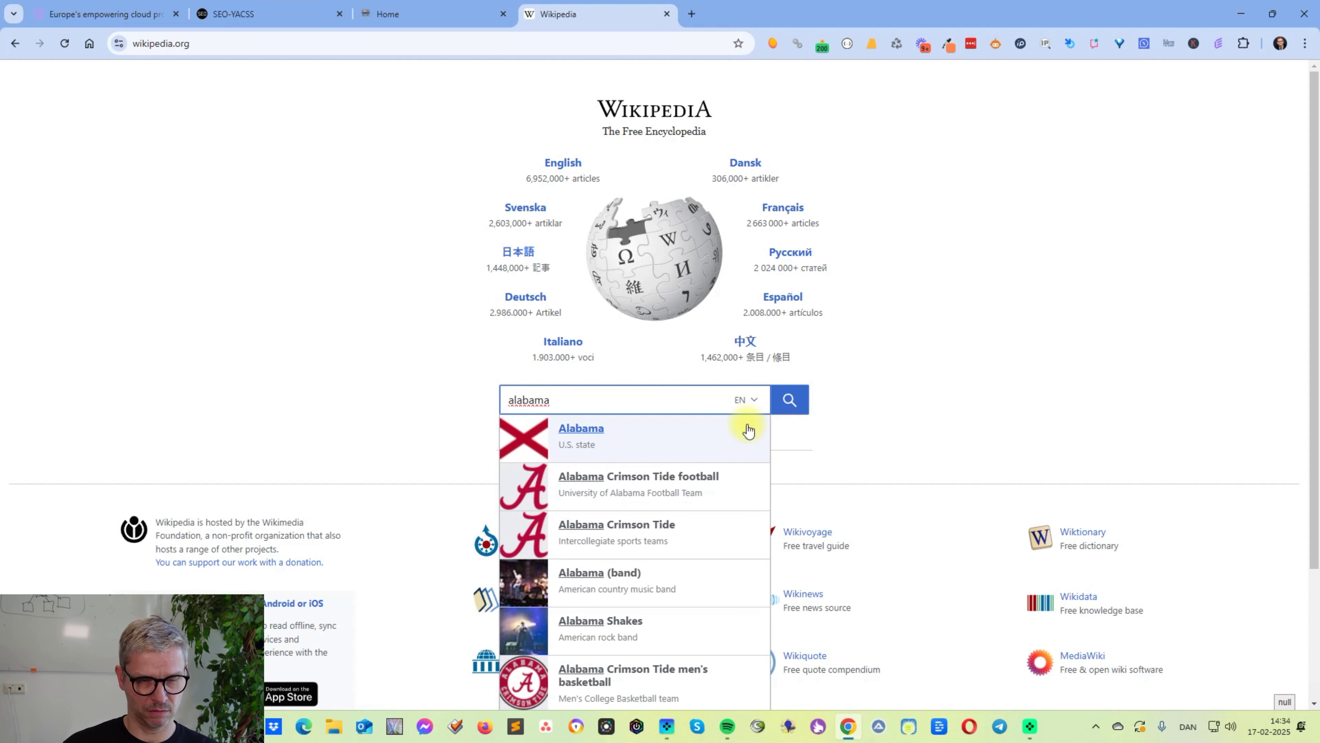
click(587, 430)
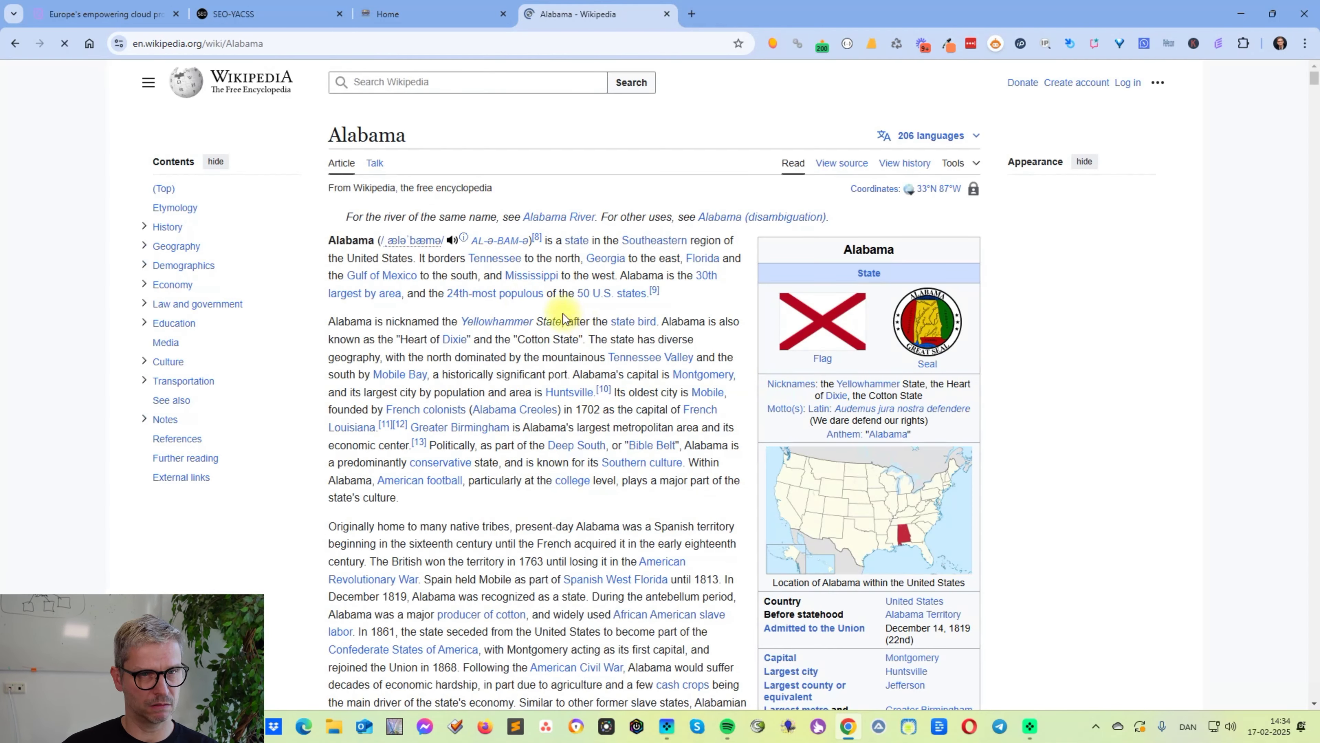
Step: Copy the Wikipedia article title "Alabama" into the Keyword of the wiki content in the page builder
mouse_move(416, 134)
mouse_down()
mouse_move(280, 123)
mouse_move(427, 132)
mouse_up()
click(428, 132)
click(236, 11)
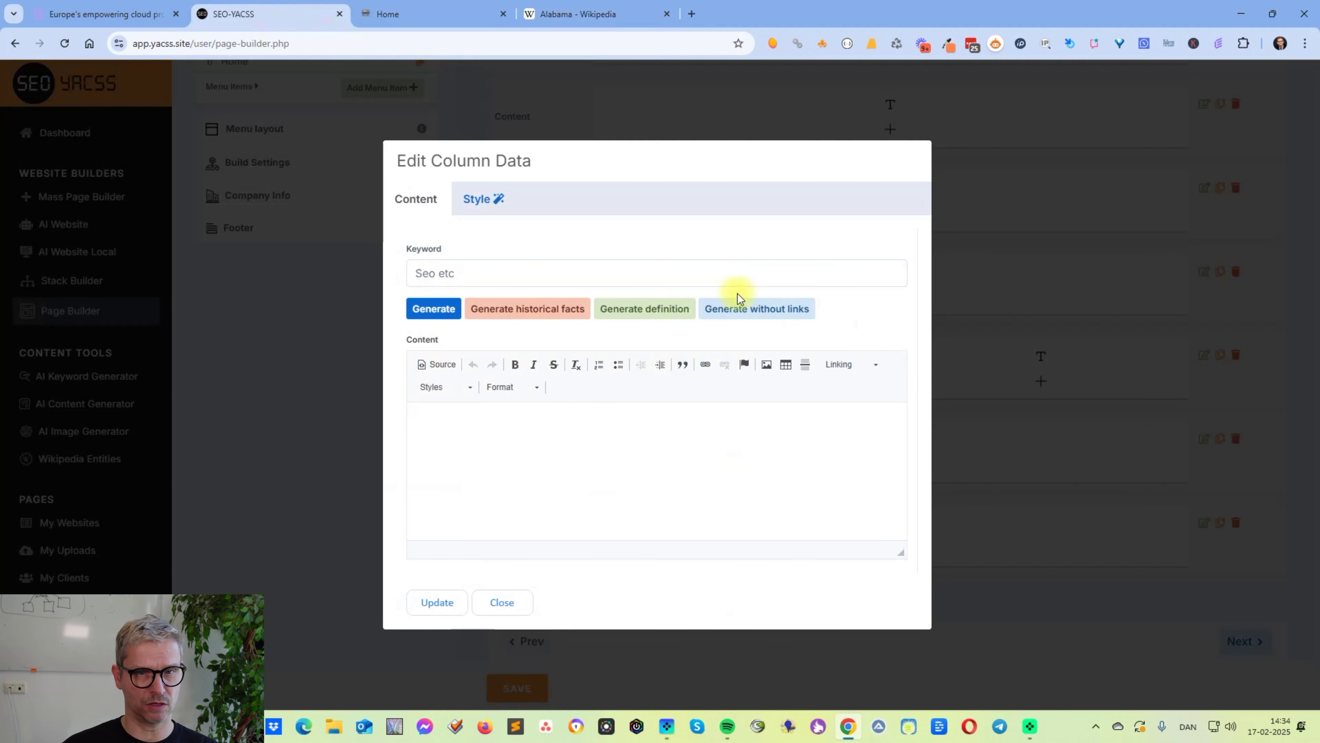
click(440, 265)
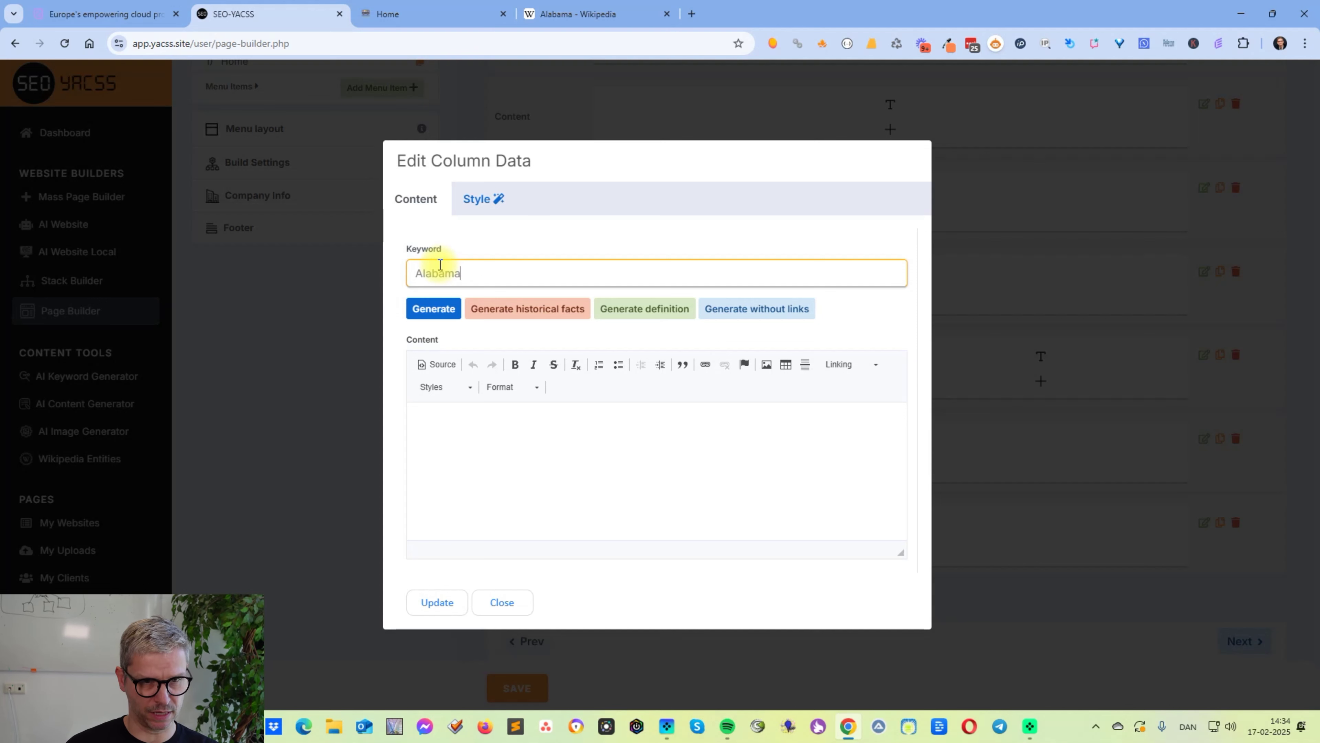
Step: Generate historical facts for the wiki keyword, check the text, and update the column with it
click(551, 308)
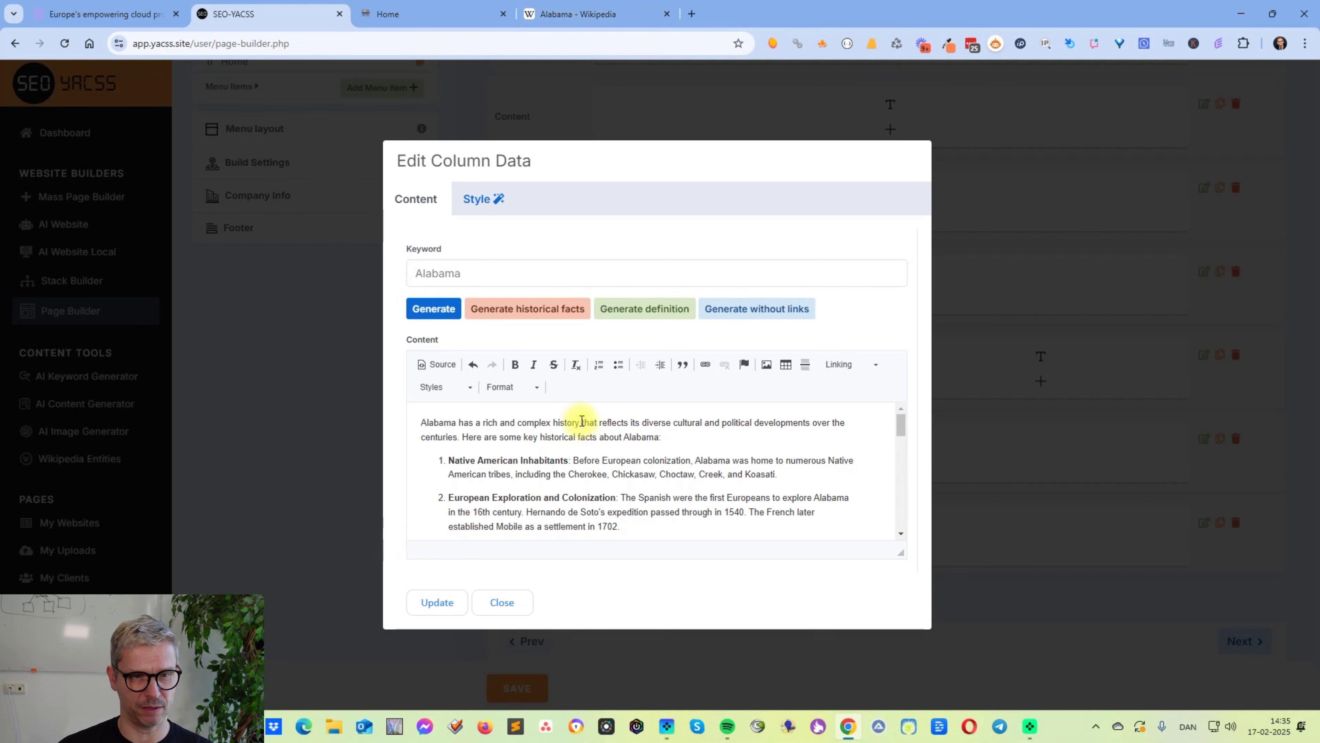
scroll(582, 421, down, 10)
scroll(582, 421, down, 3)
click(436, 601)
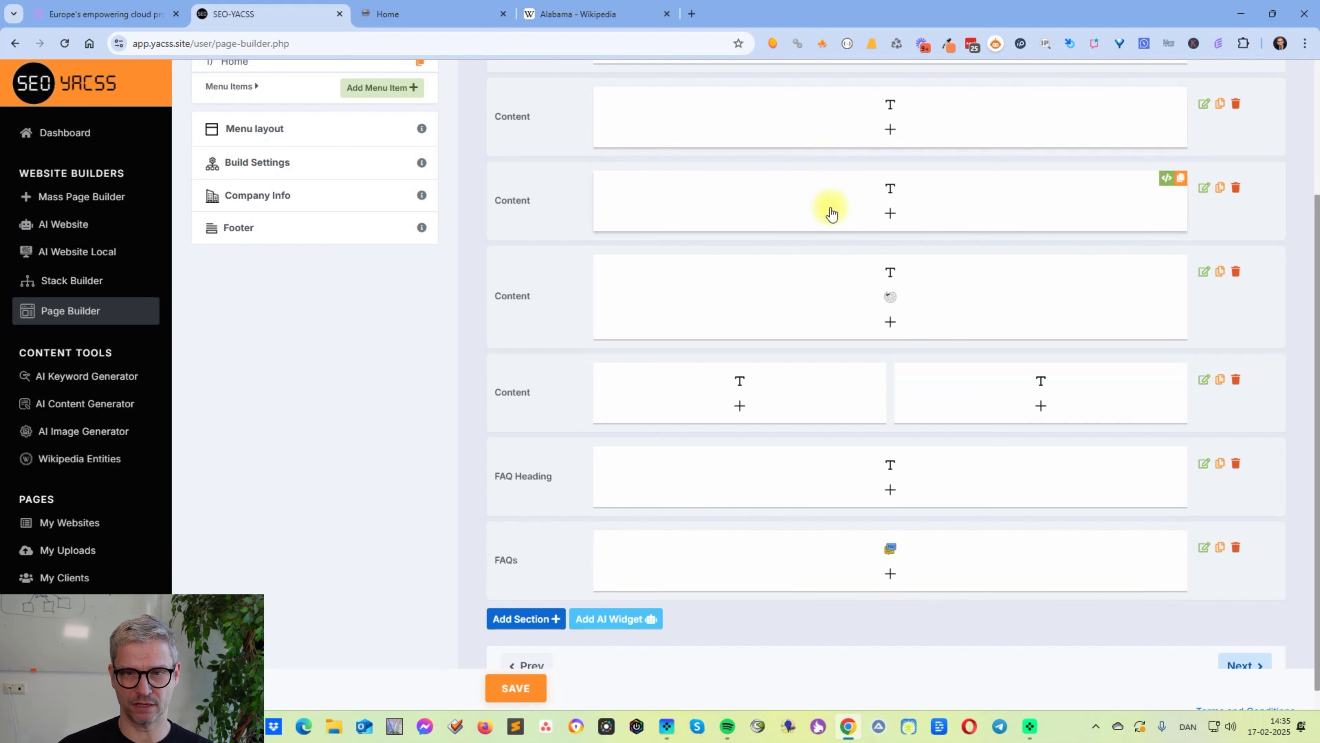
Step: Start adding another element below the wiki content, and open Google Maps in a new browser tab
click(890, 323)
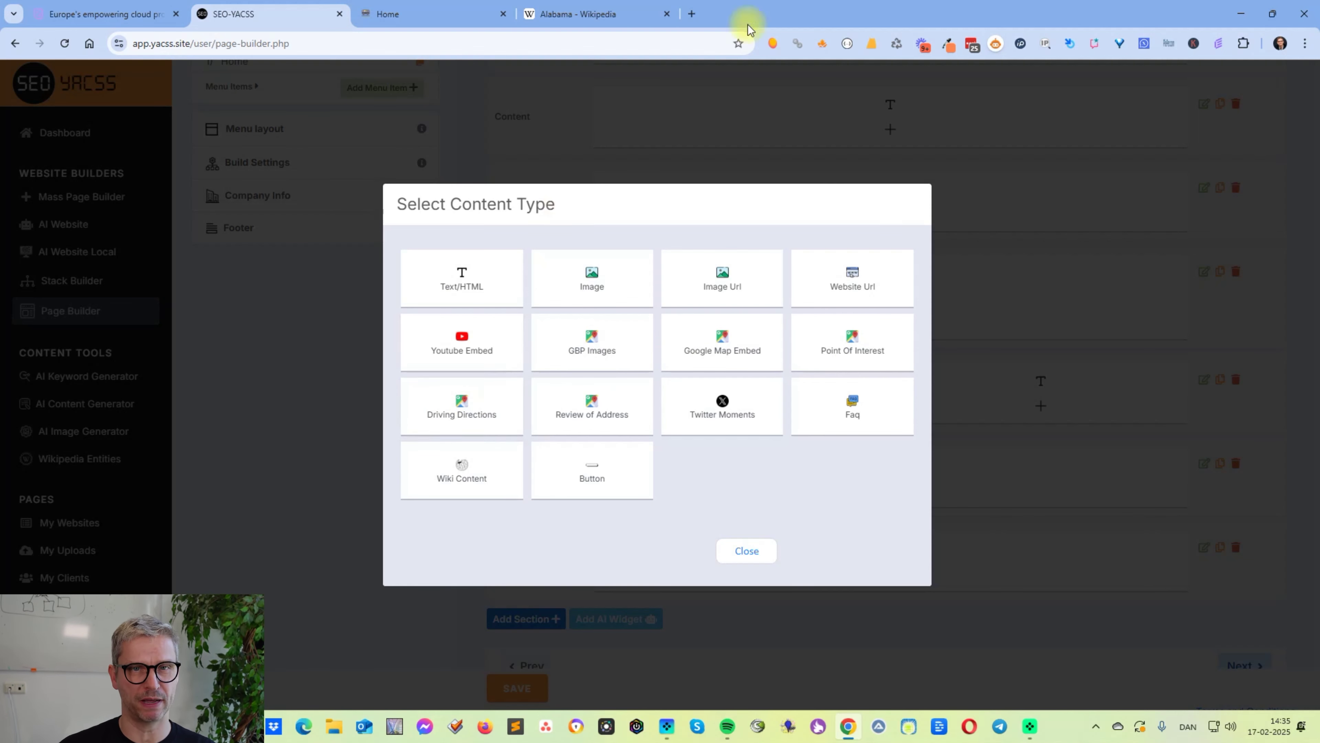
click(690, 13)
text(google maps)
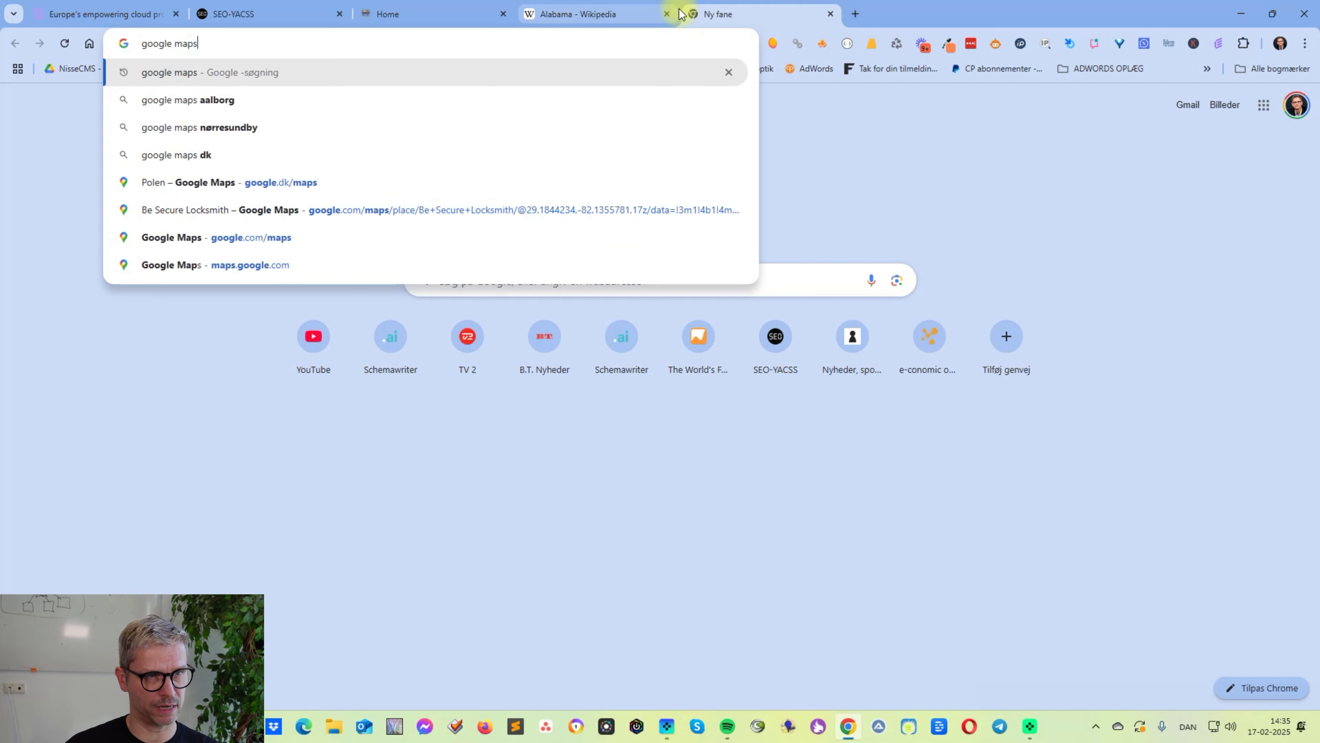
key(Return)
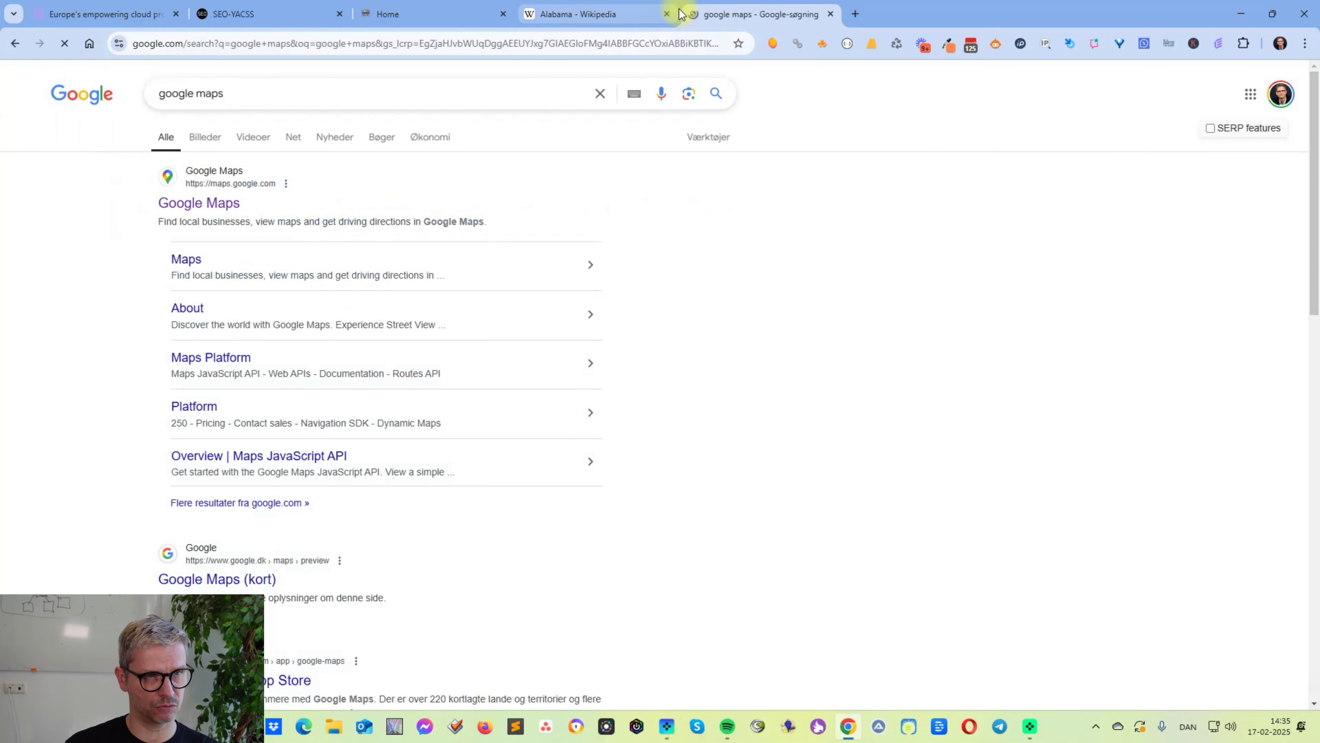
click(210, 202)
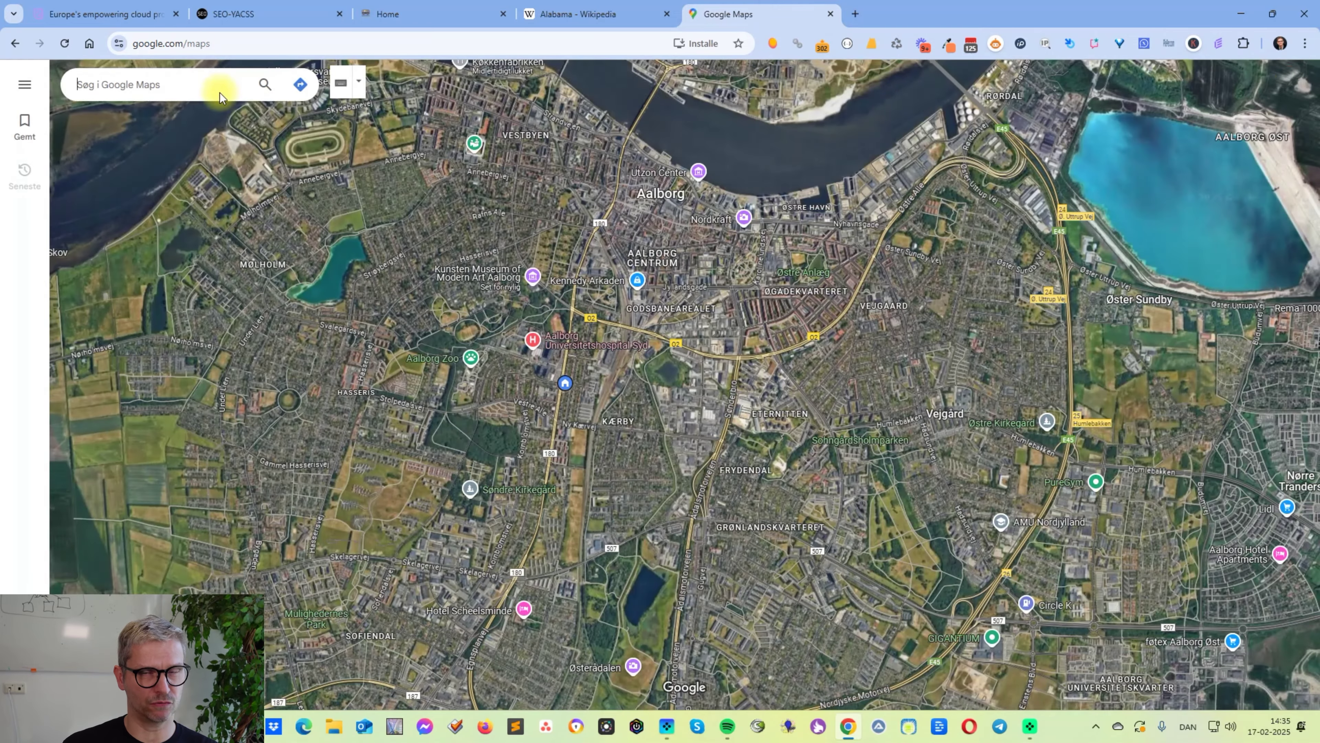
click(219, 93)
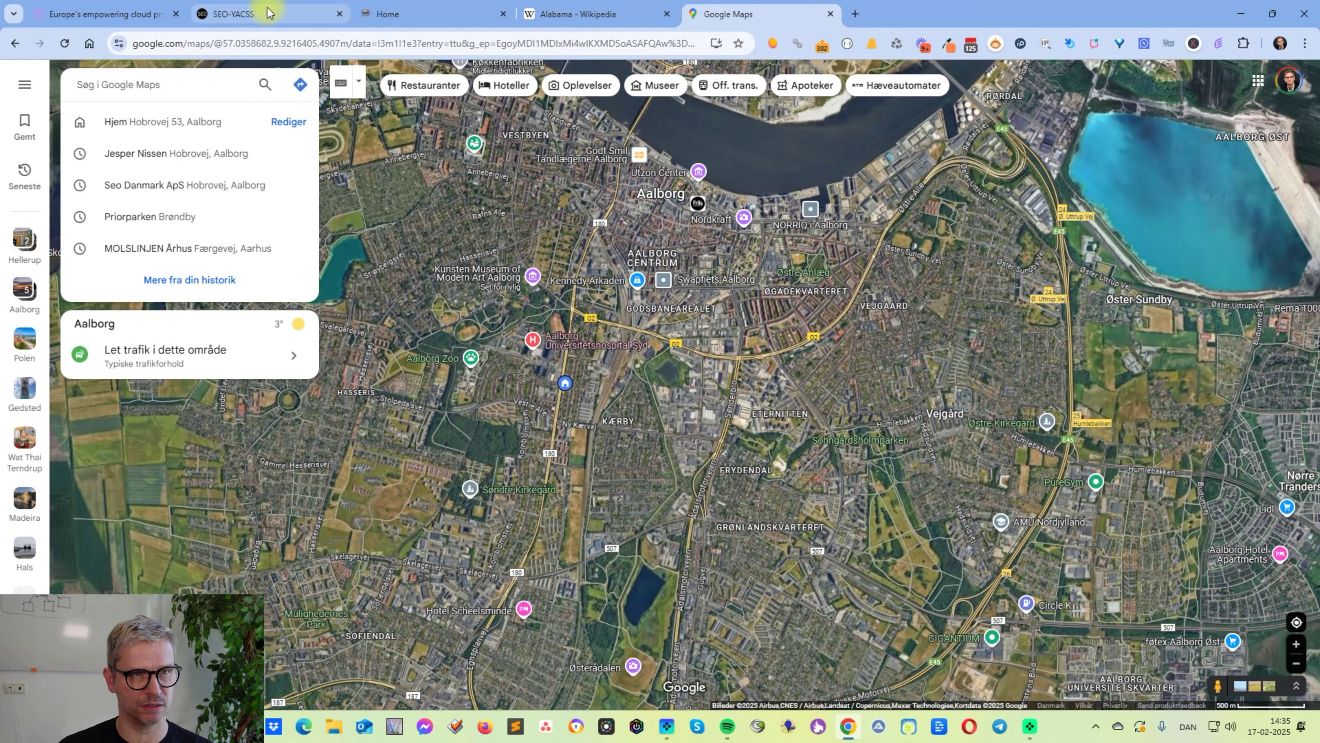
Step: Return to the page builder and choose Driving Directions as the content type for the new element
mouse_move(269, 13)
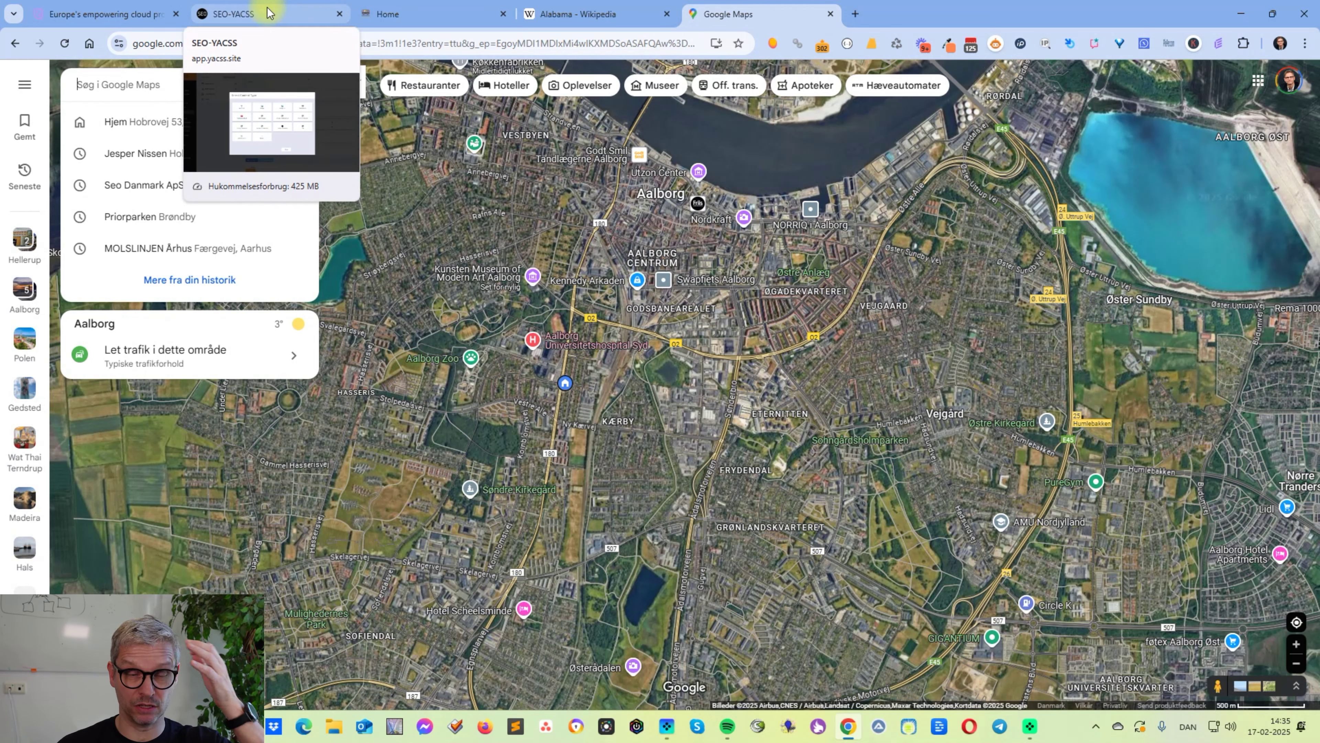
click(269, 12)
click(451, 404)
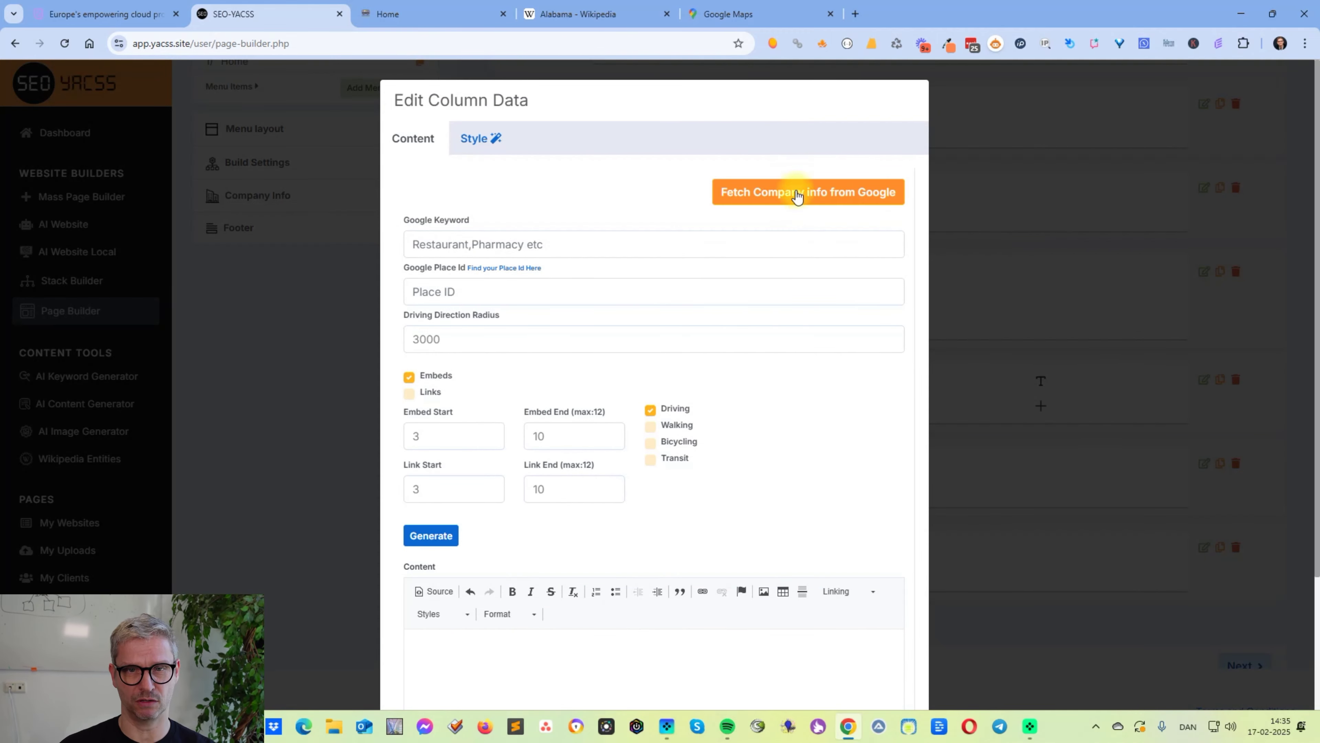
Step: Fetch the company info from Google by searching "alabama tree service" and using the suggestion Alabama Tree Services, LLC
click(797, 194)
click(626, 222)
text(alabama tree service)
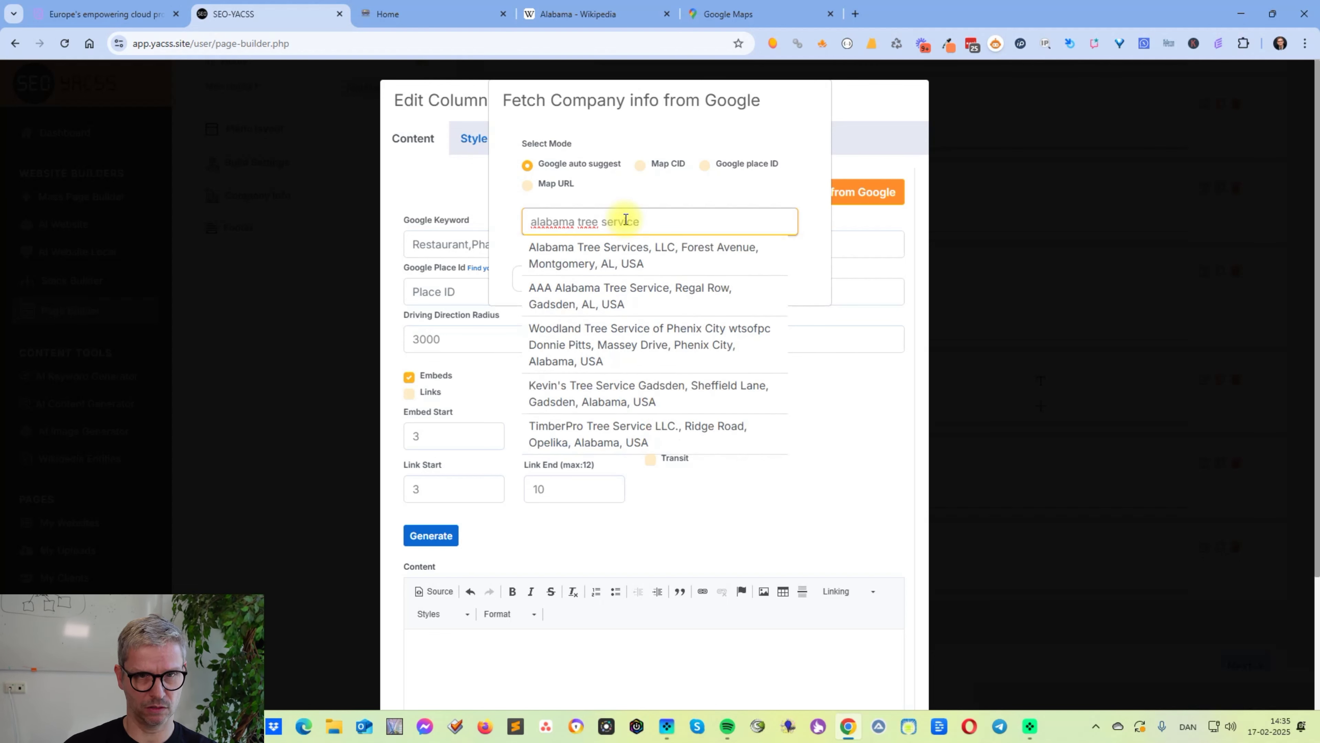
click(598, 249)
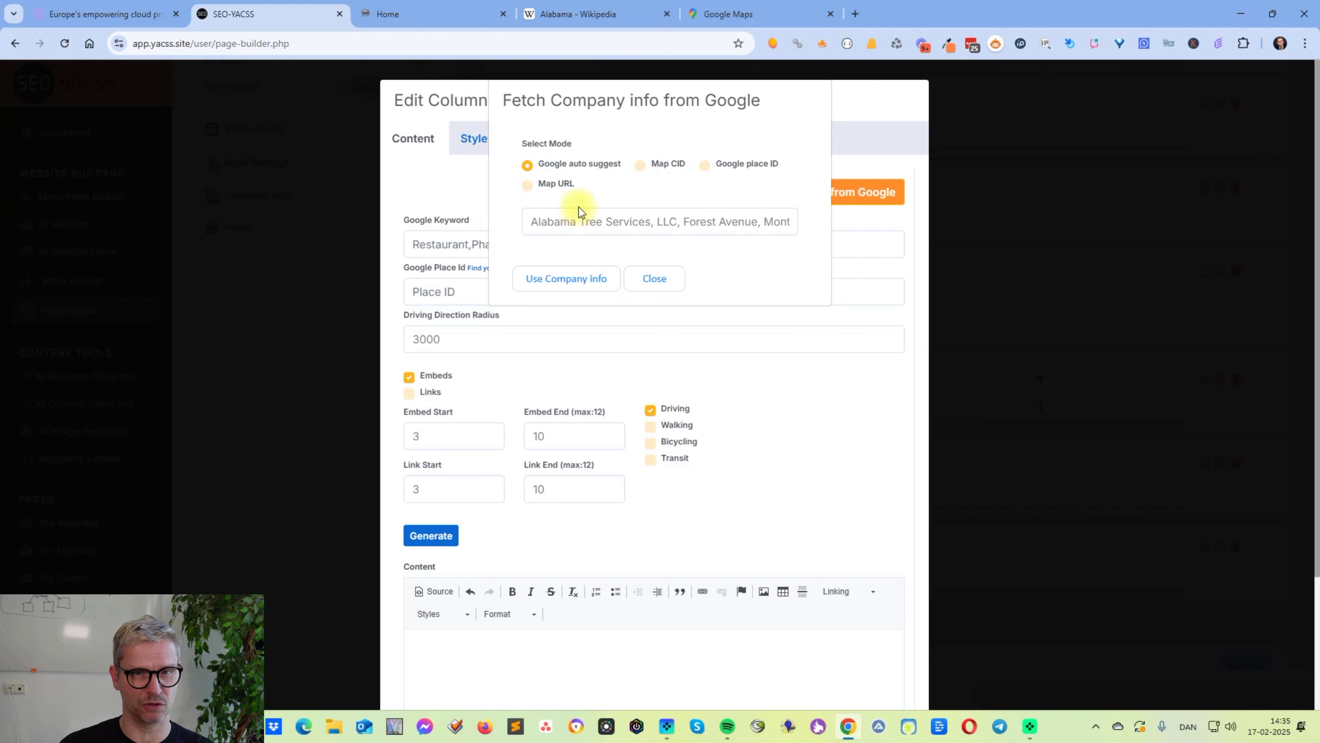
click(560, 279)
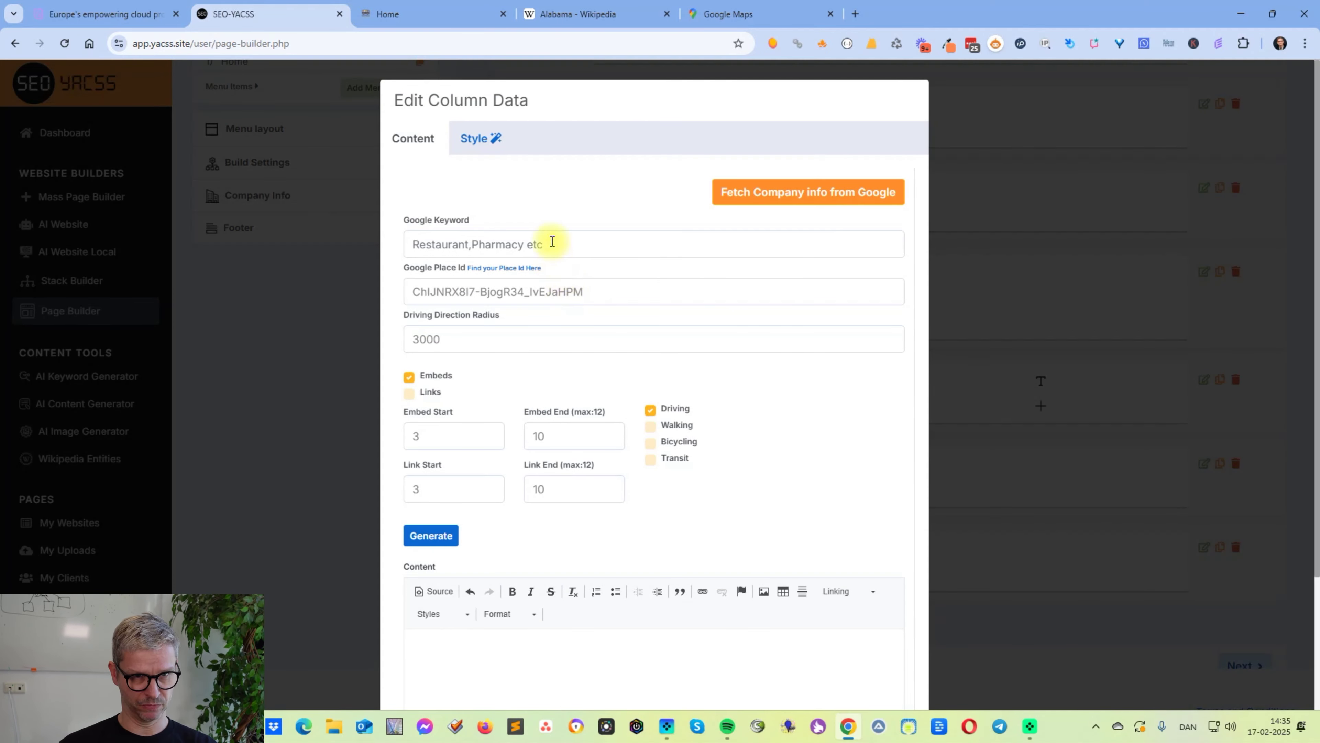
Step: Set the Google Keyword of the driving directions to "tree service"
click(551, 241)
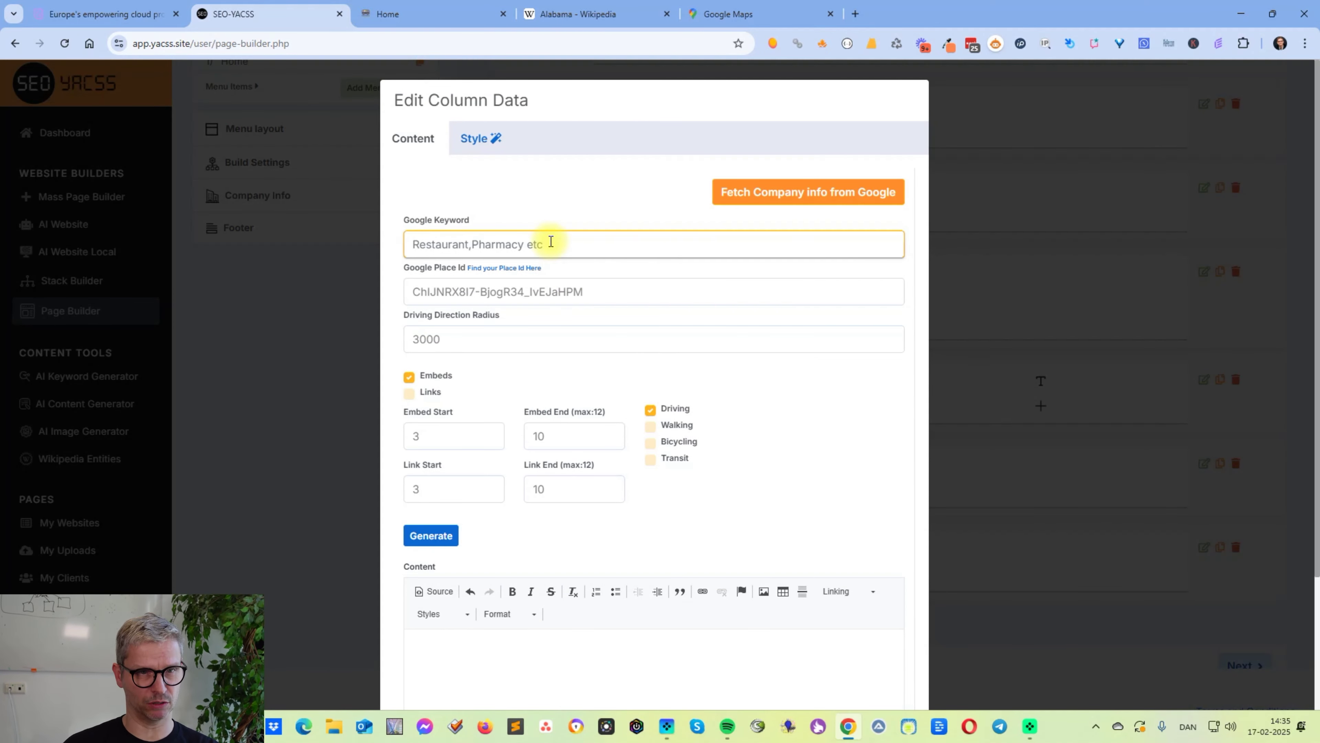
text(tree service)
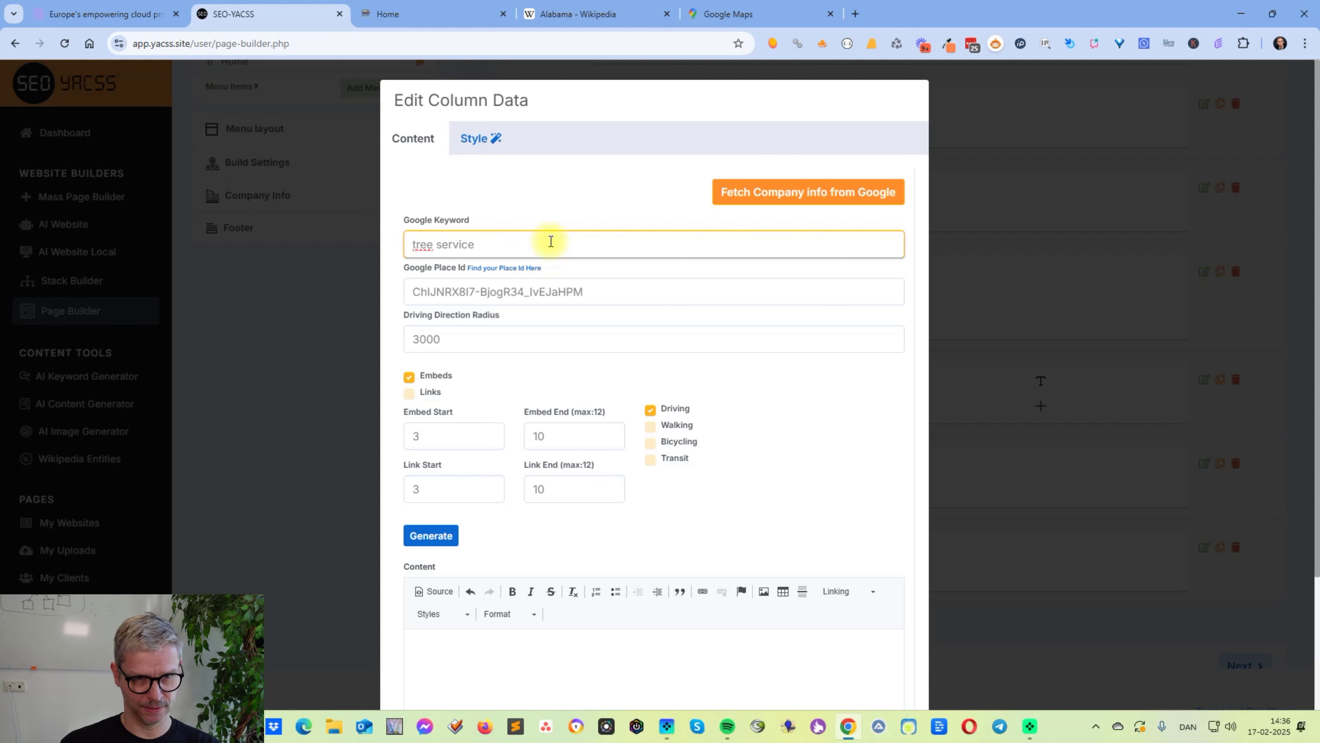
double_click(437, 340)
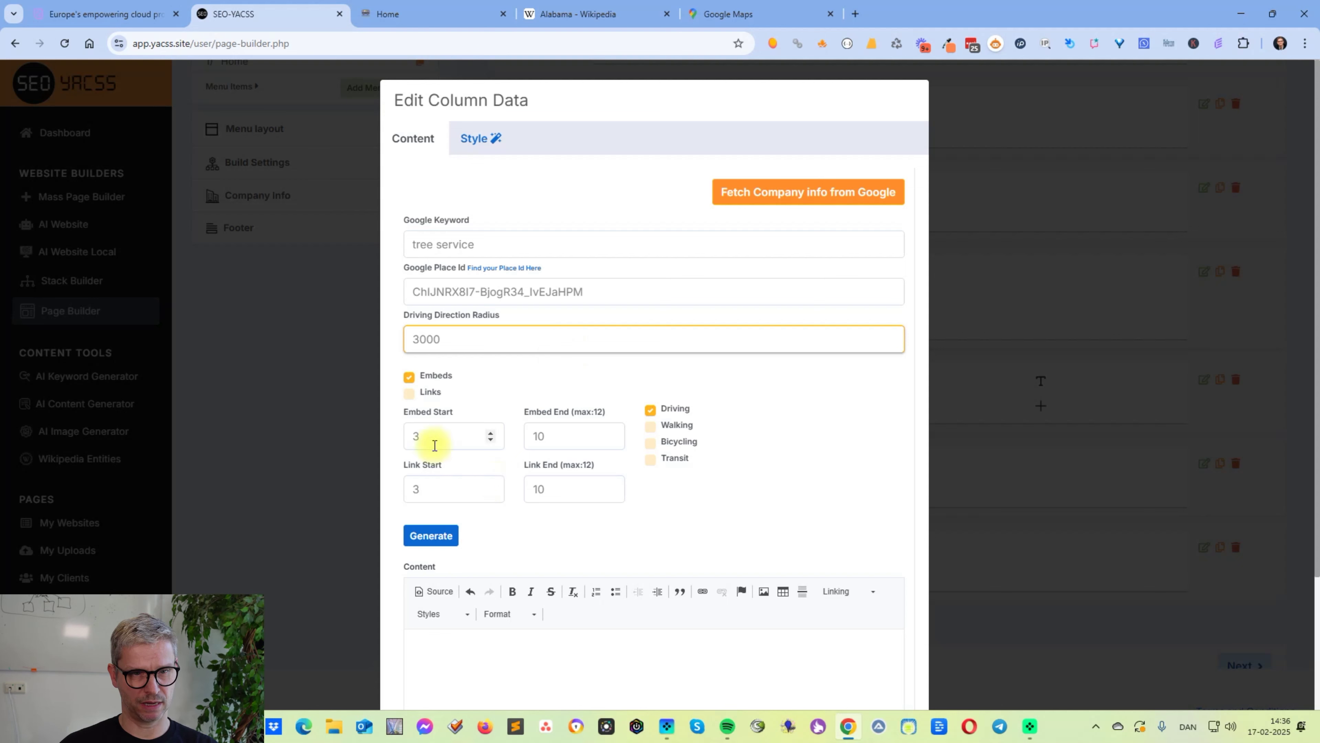
Step: Set both Embed Start and Link Start of the driving directions to 10
double_click(424, 438)
text(10)
double_click(415, 490)
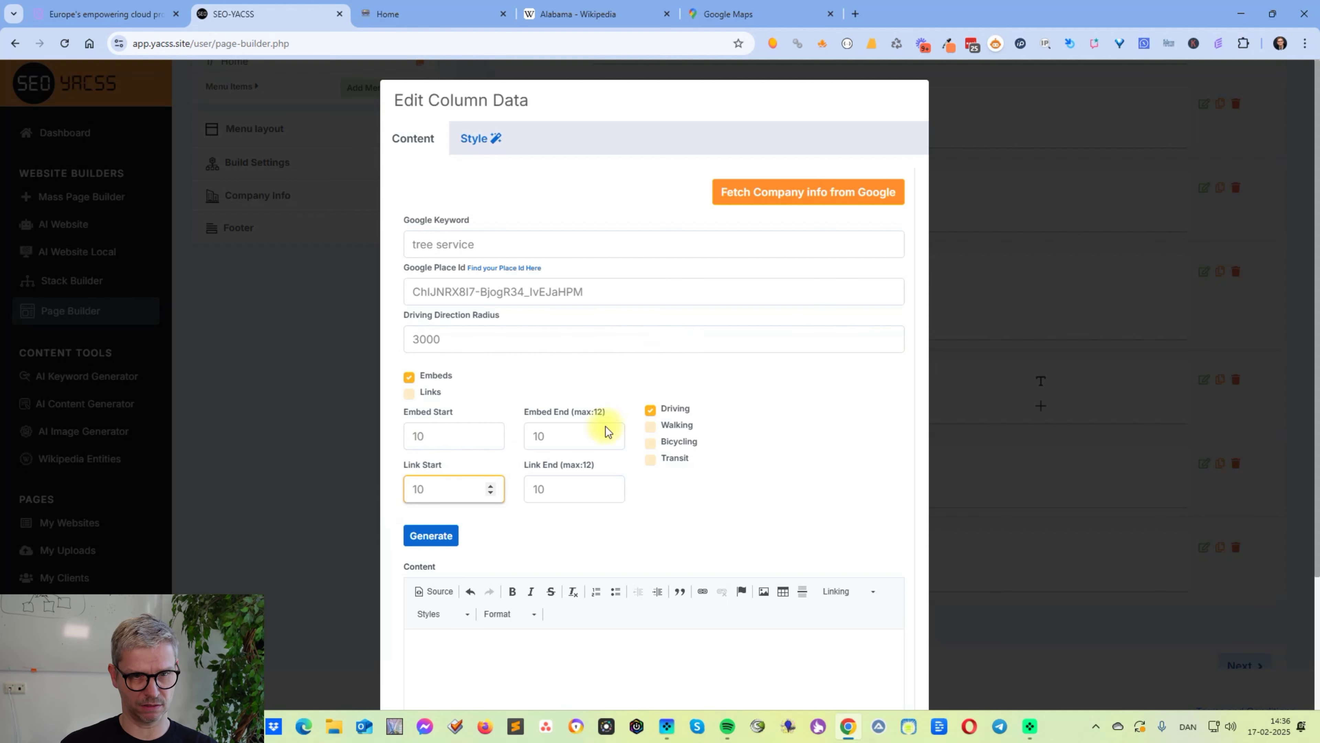
click(410, 393)
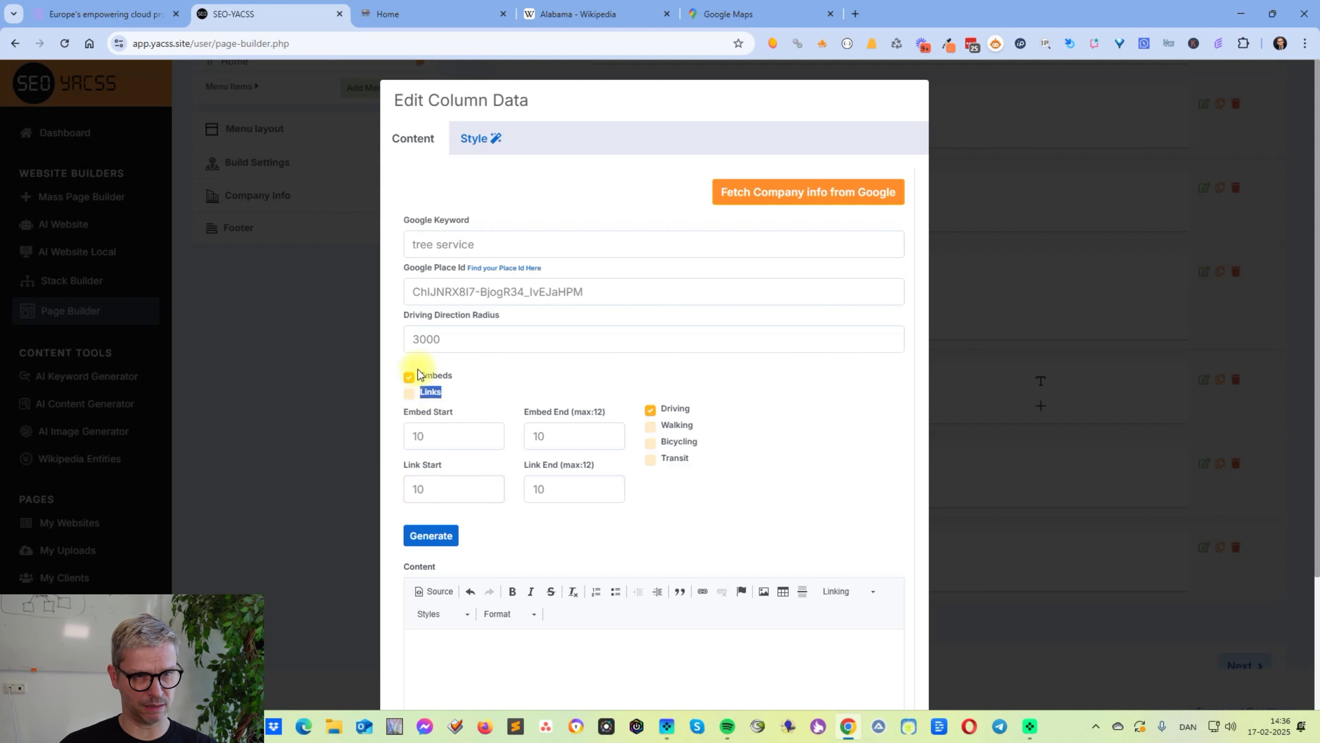
Step: Generate the driving directions with both Embeds and Links enabled, and update the element with the generated content
click(449, 548)
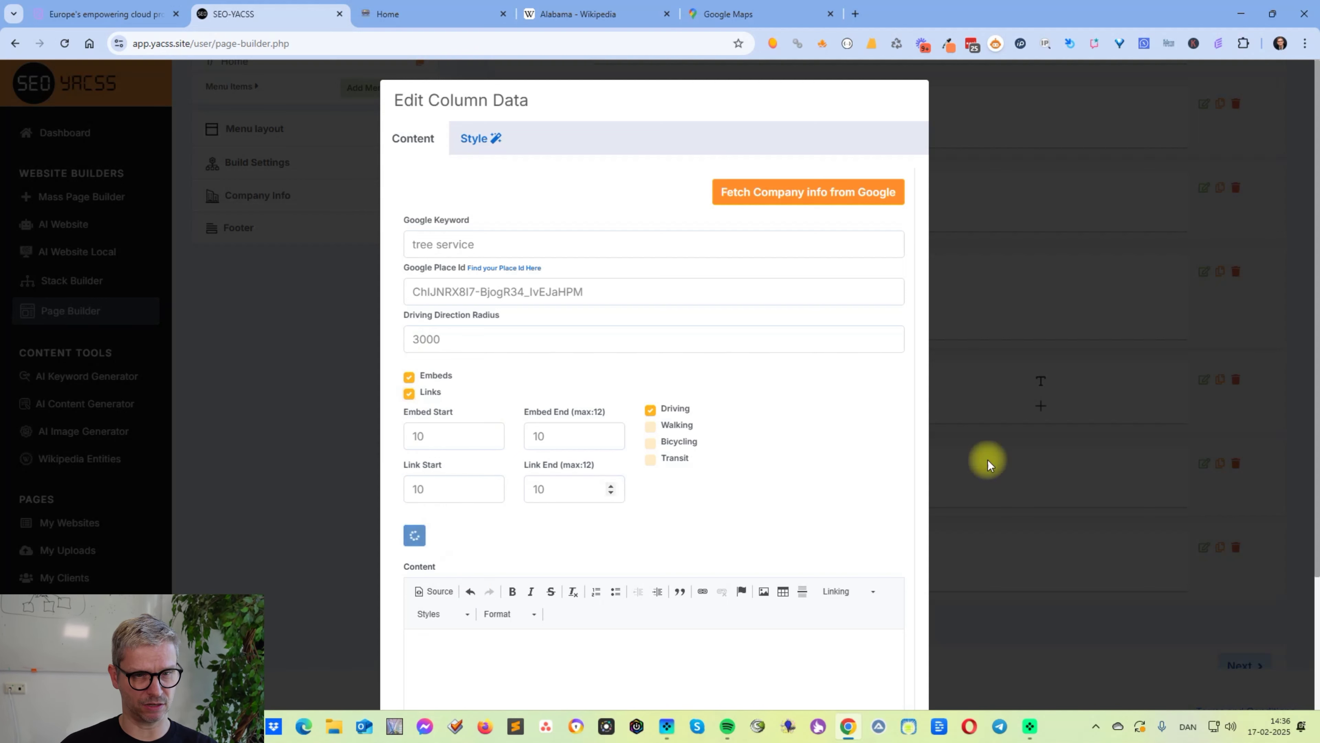
scroll(723, 438, down, 3)
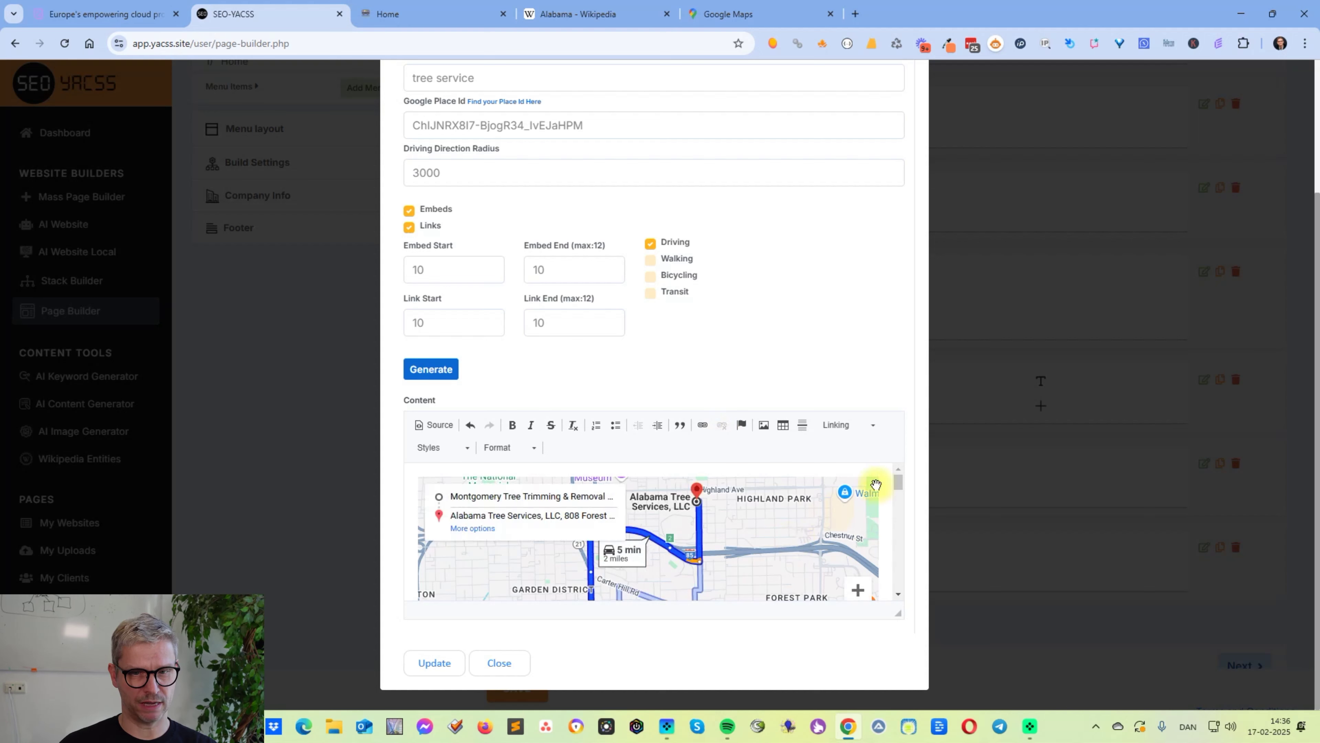
drag(901, 480, 906, 584)
click(454, 667)
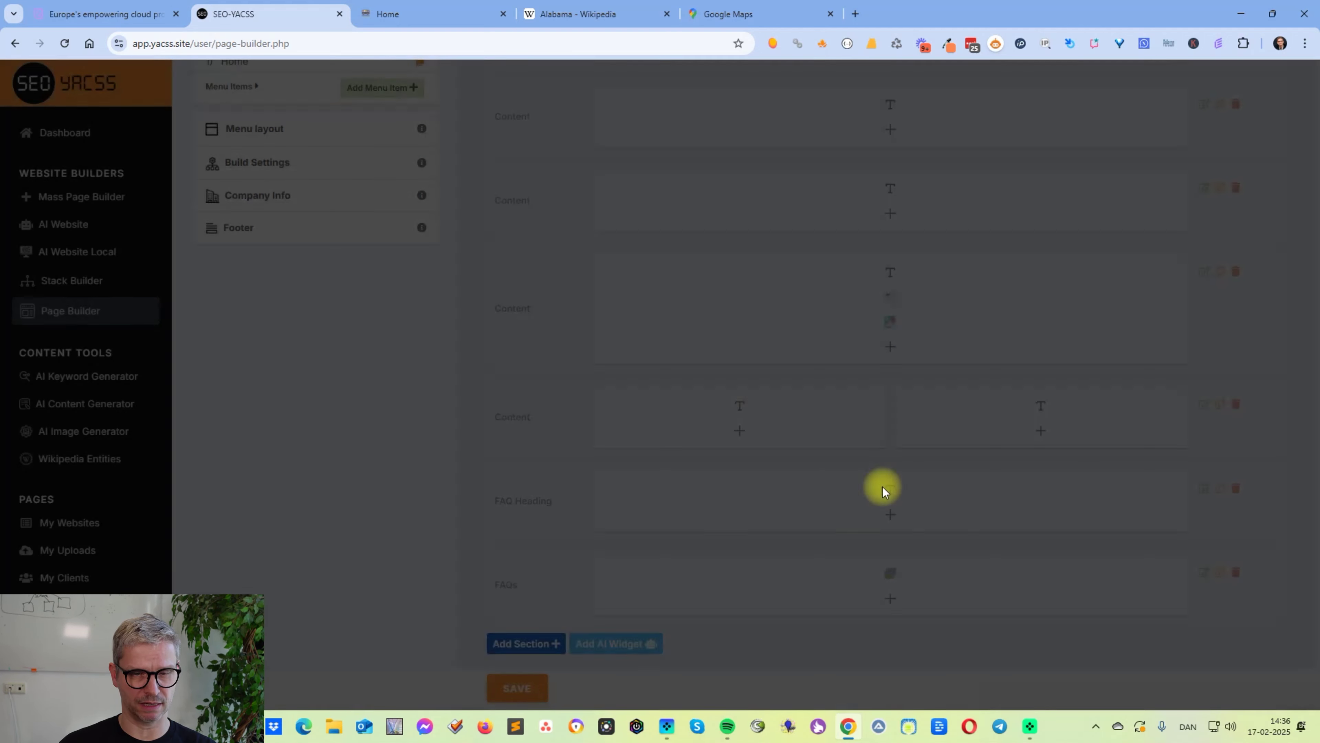
Step: Preview the page and examine its pruning sections, Alabama history, driving-direction maps and one of the Google Maps direction links
scroll(1117, 333, up, 4)
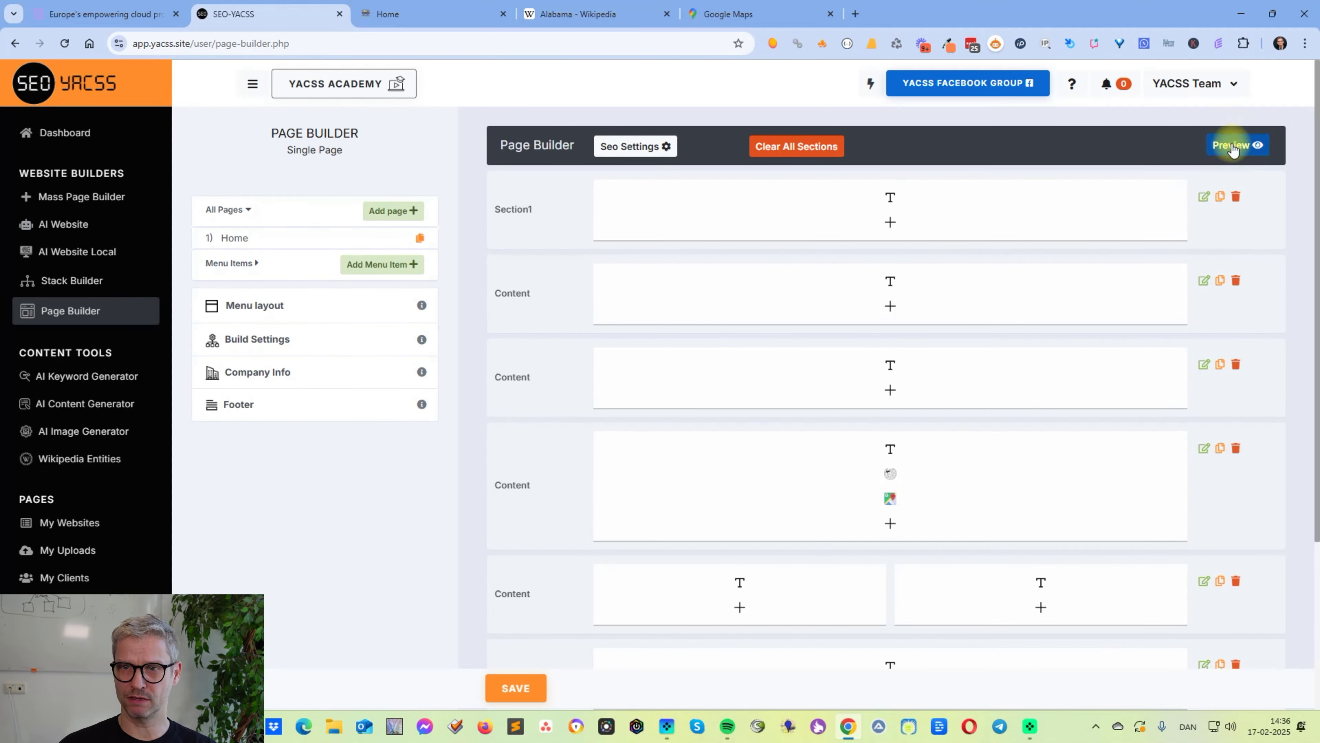
click(1232, 147)
drag(326, 364, 865, 409)
scroll(1016, 386, down, 15)
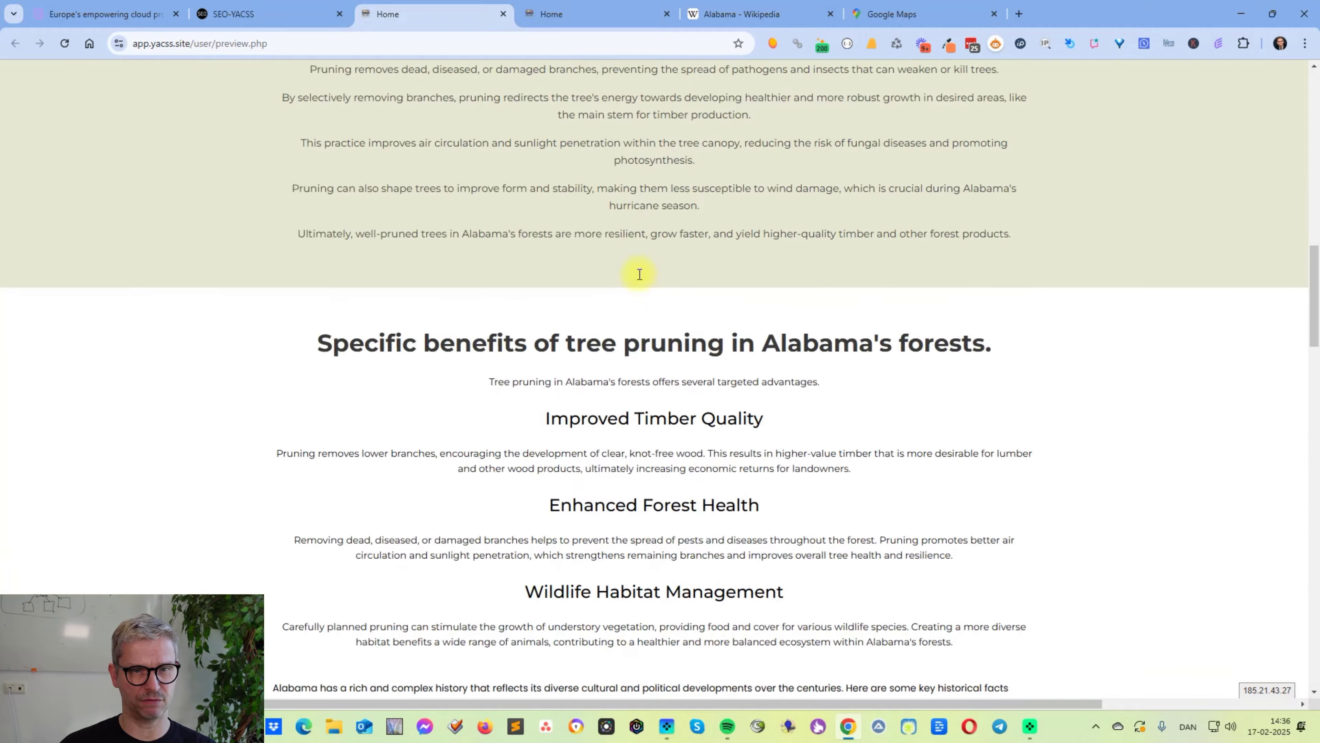
scroll(637, 272, down, 15)
scroll(634, 271, up, 8)
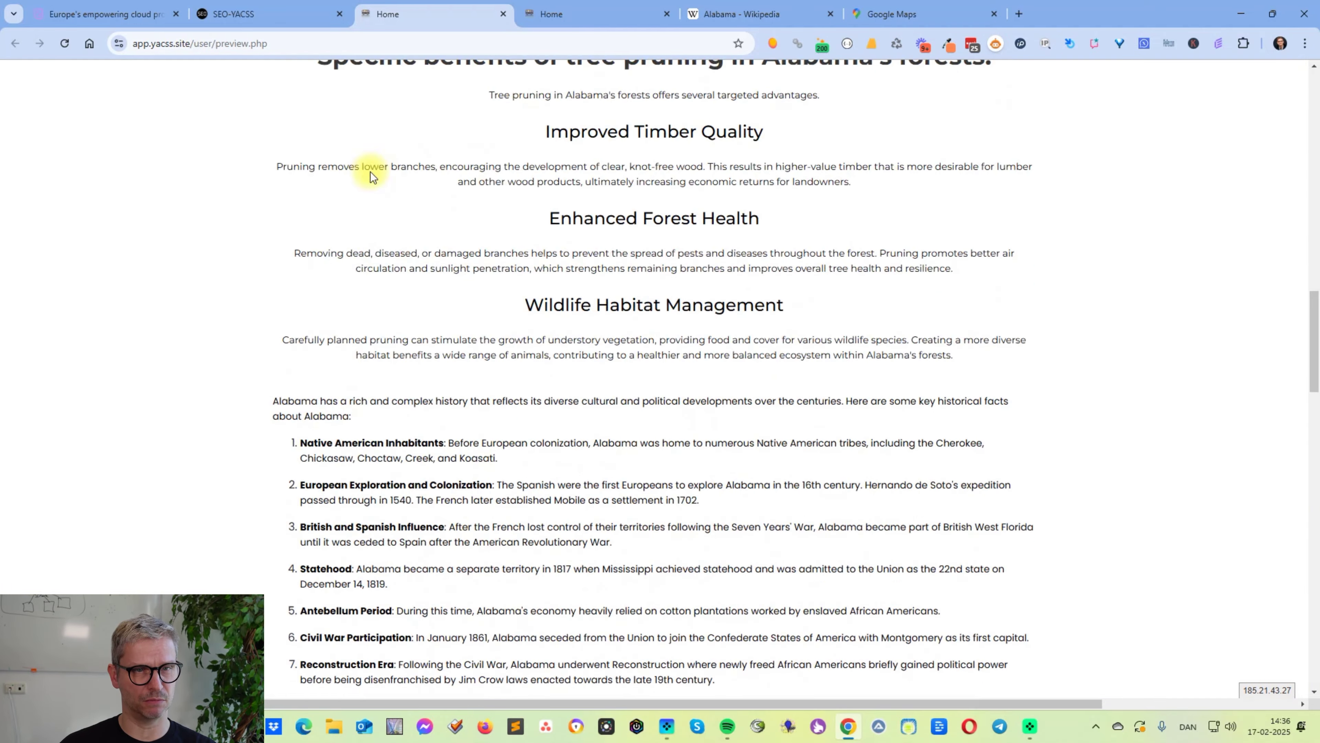
scroll(493, 248, up, 1)
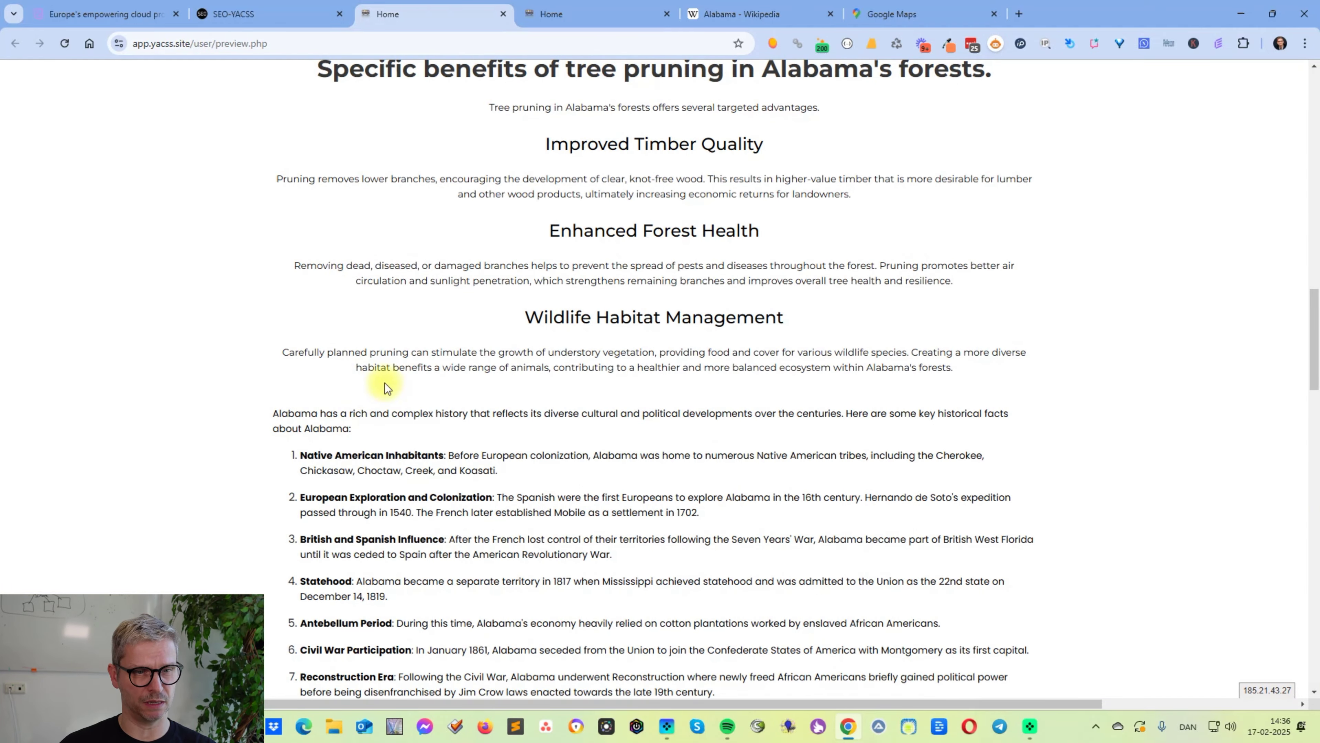
scroll(385, 382, down, 15)
scroll(850, 312, up, 3)
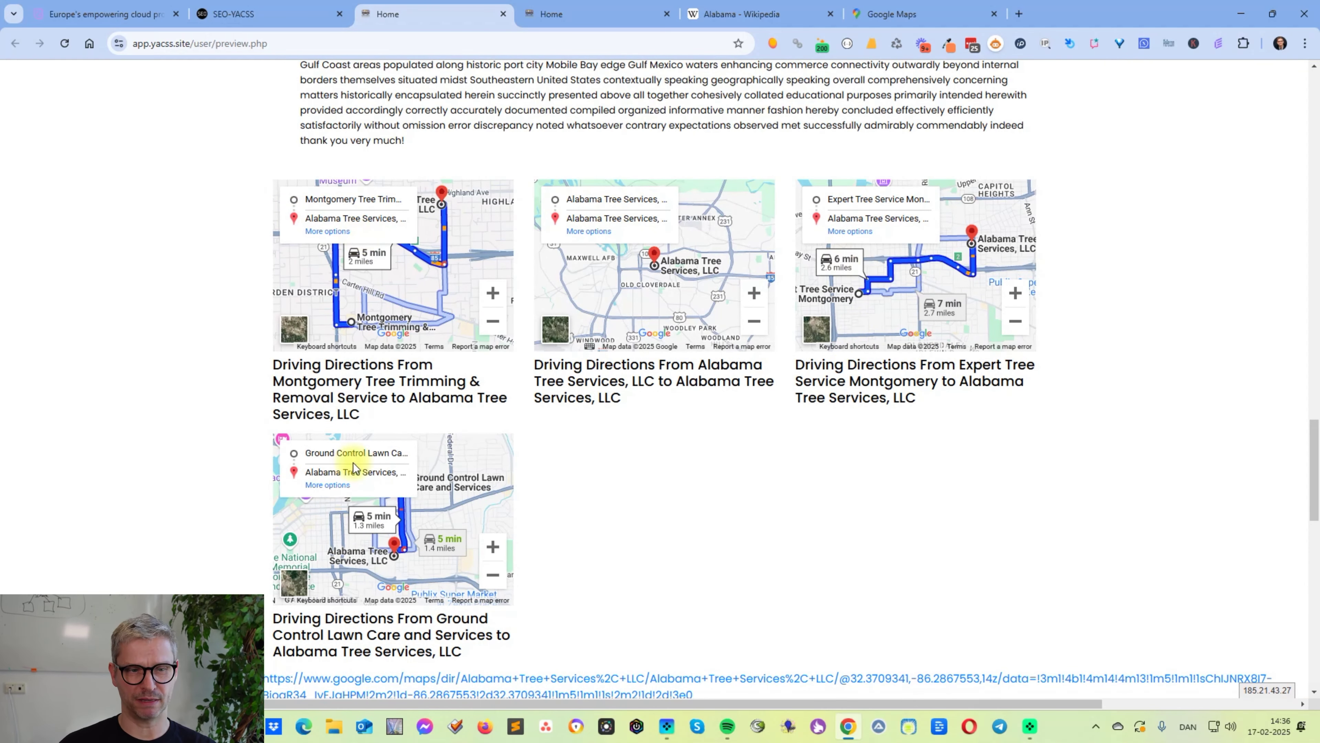
scroll(603, 637, down, 1)
scroll(603, 637, down, 2)
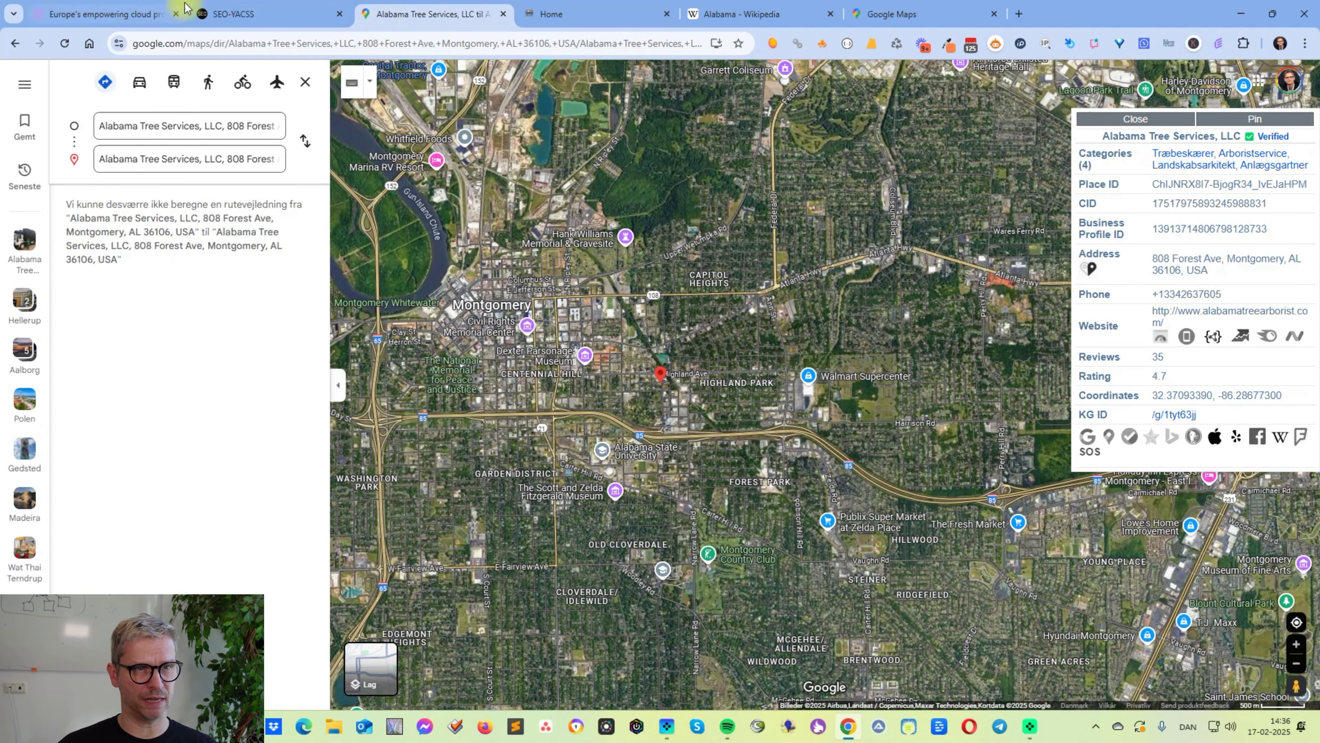
click(231, 14)
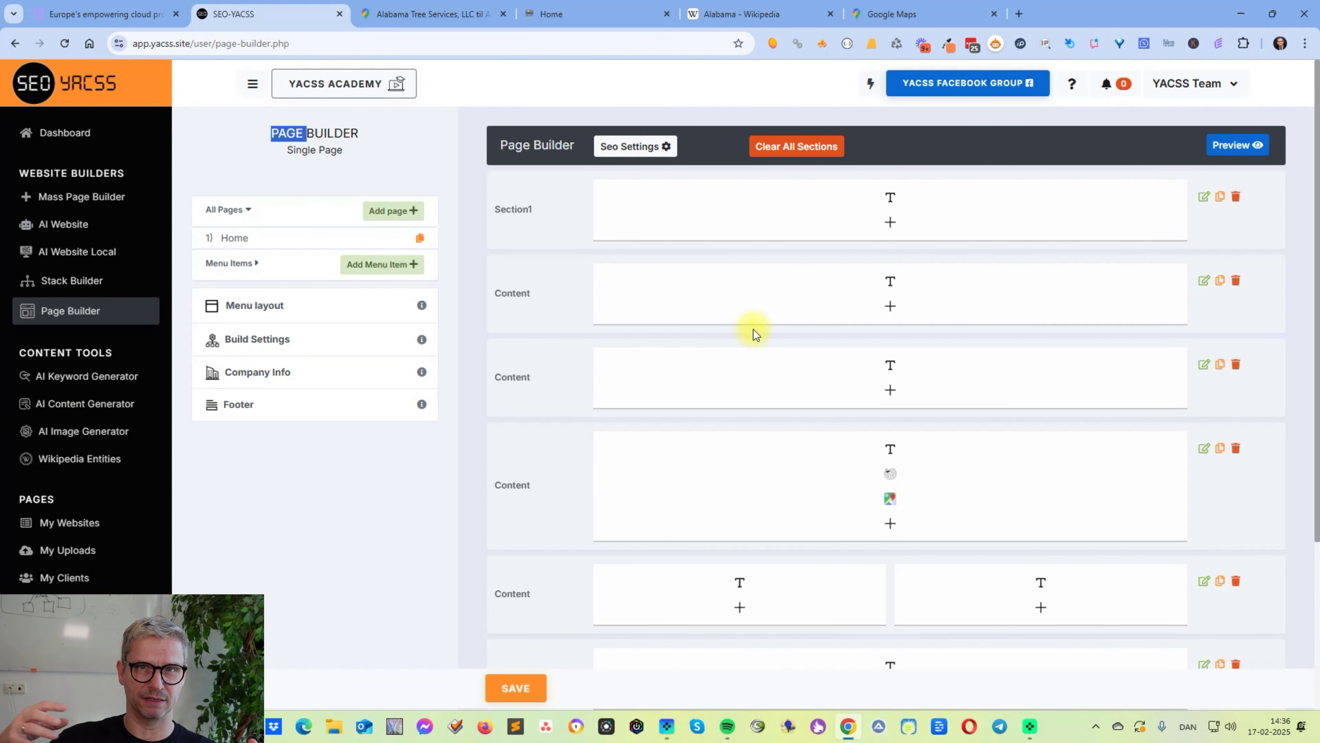
scroll(908, 208, down, 4)
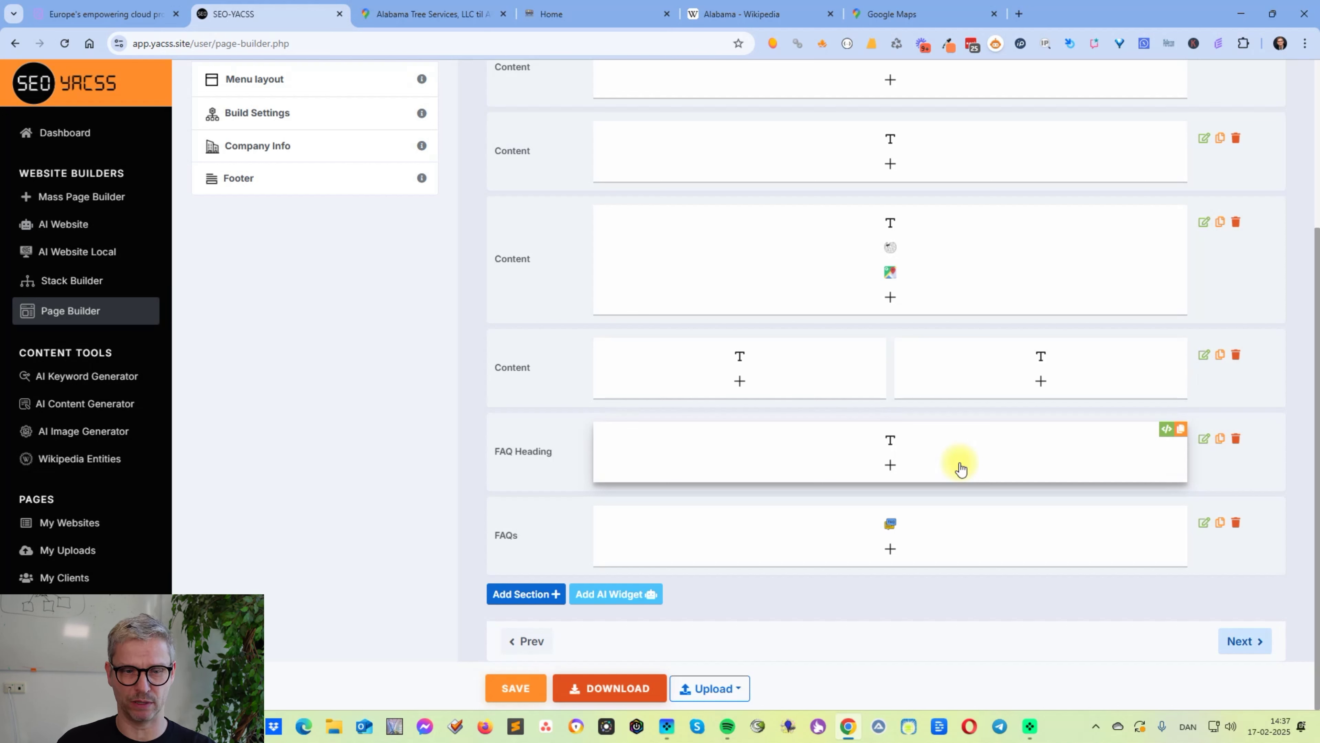
click(727, 695)
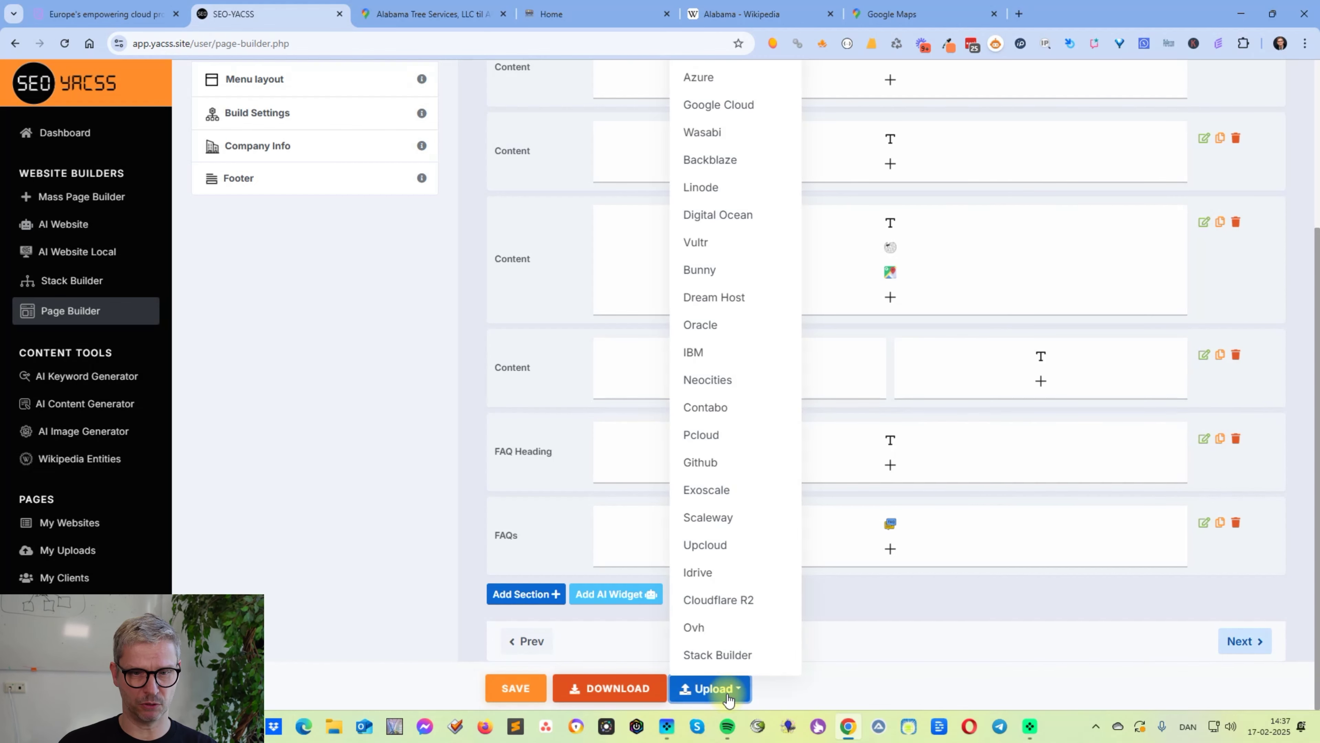
click(728, 518)
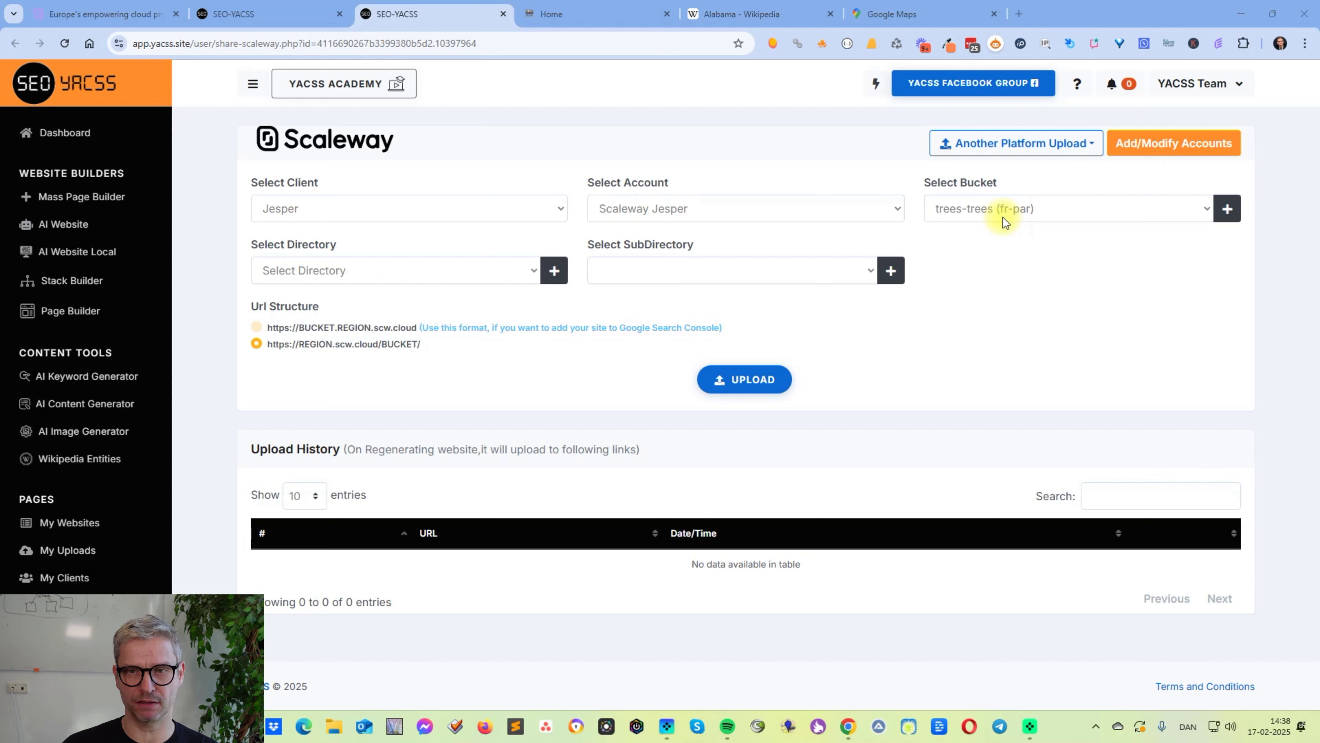
click(752, 380)
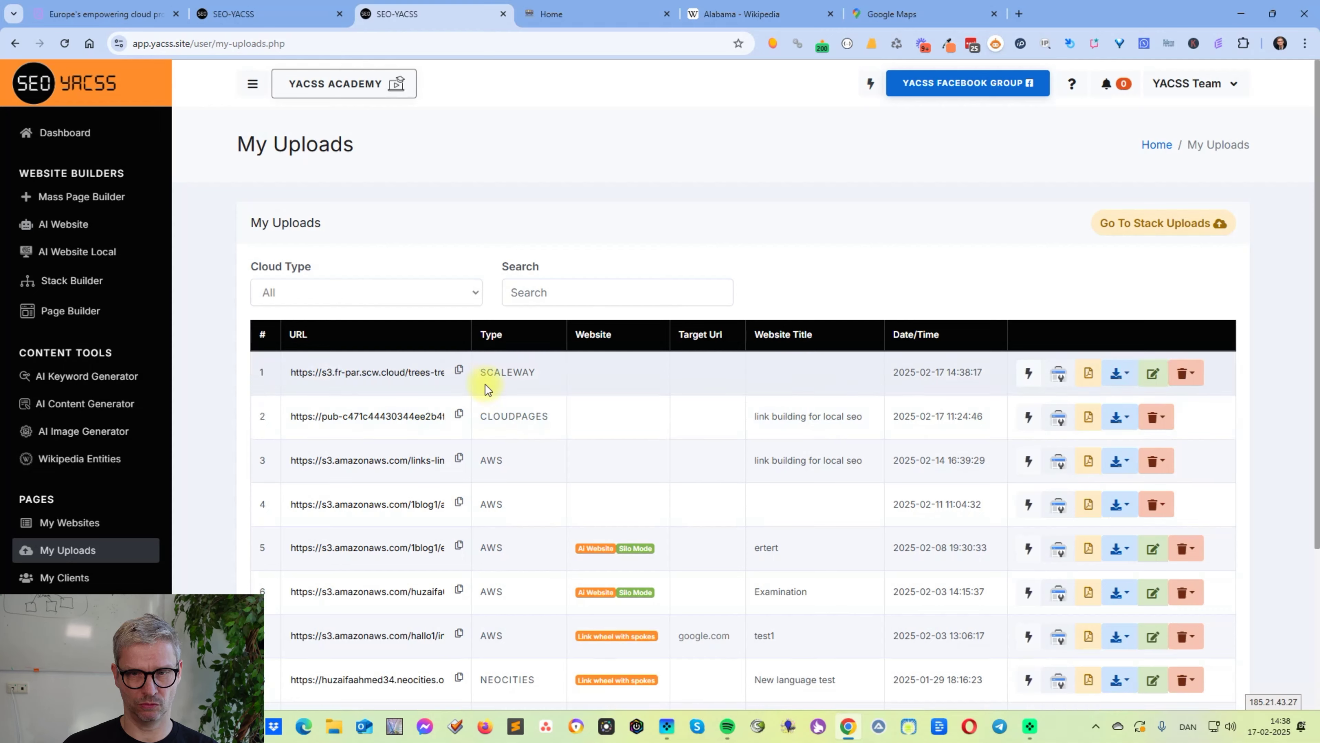
Step: Copy the URL of the new Scaleway upload and open the published page in a new browser tab
click(458, 372)
click(1019, 13)
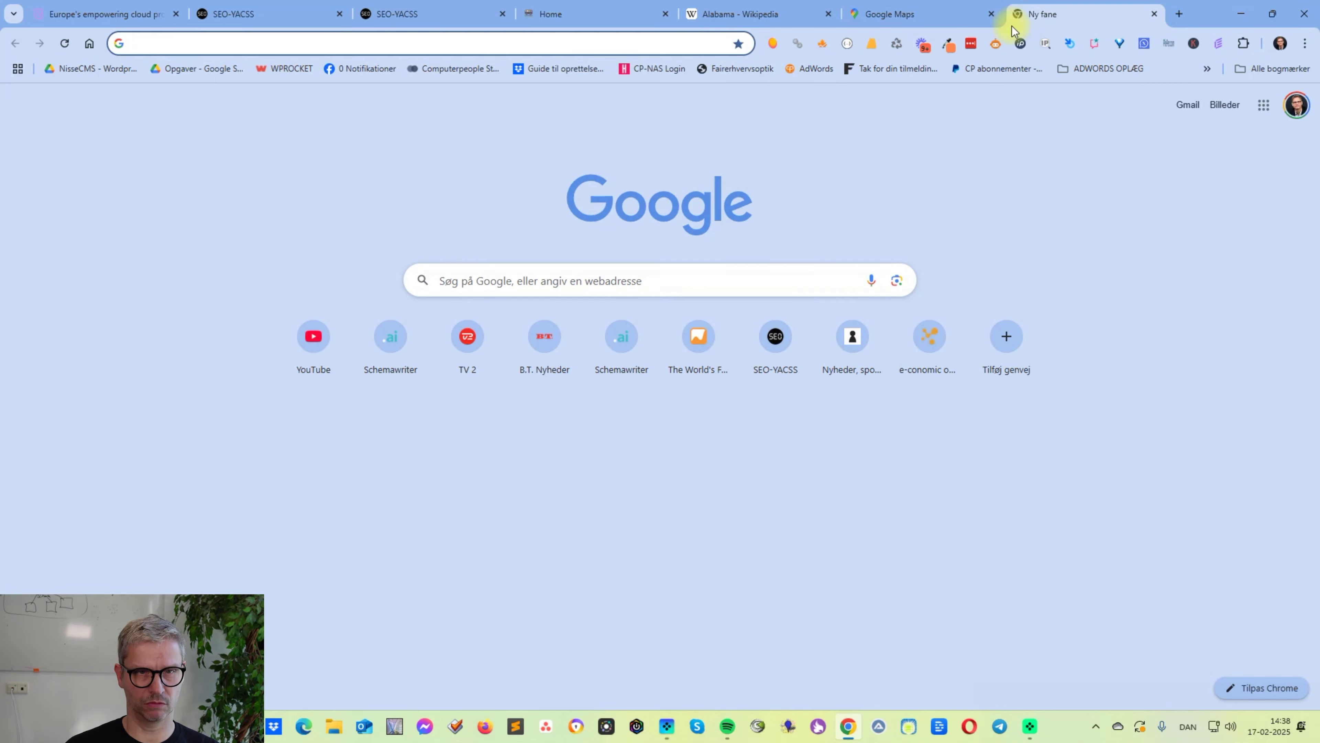
key(ctrl+v)
key(Return)
scroll(992, 351, down, 5)
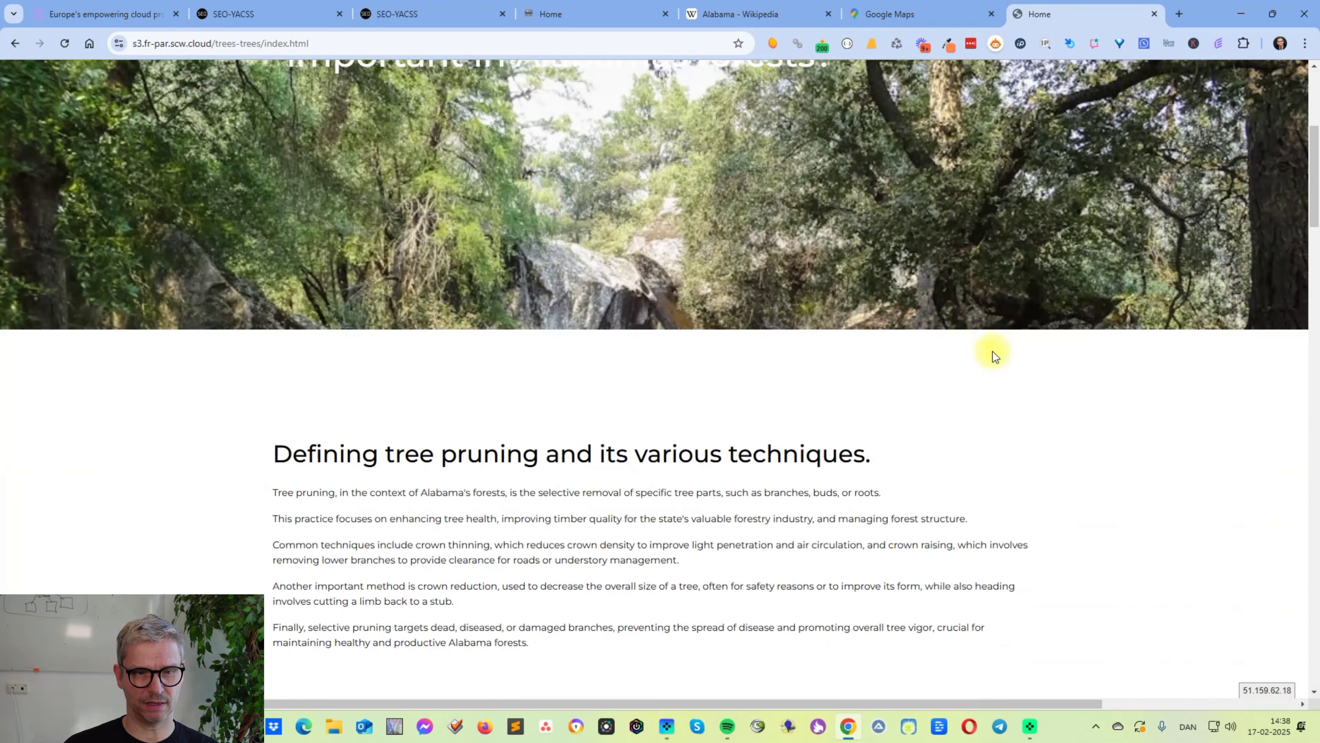
scroll(992, 351, up, 5)
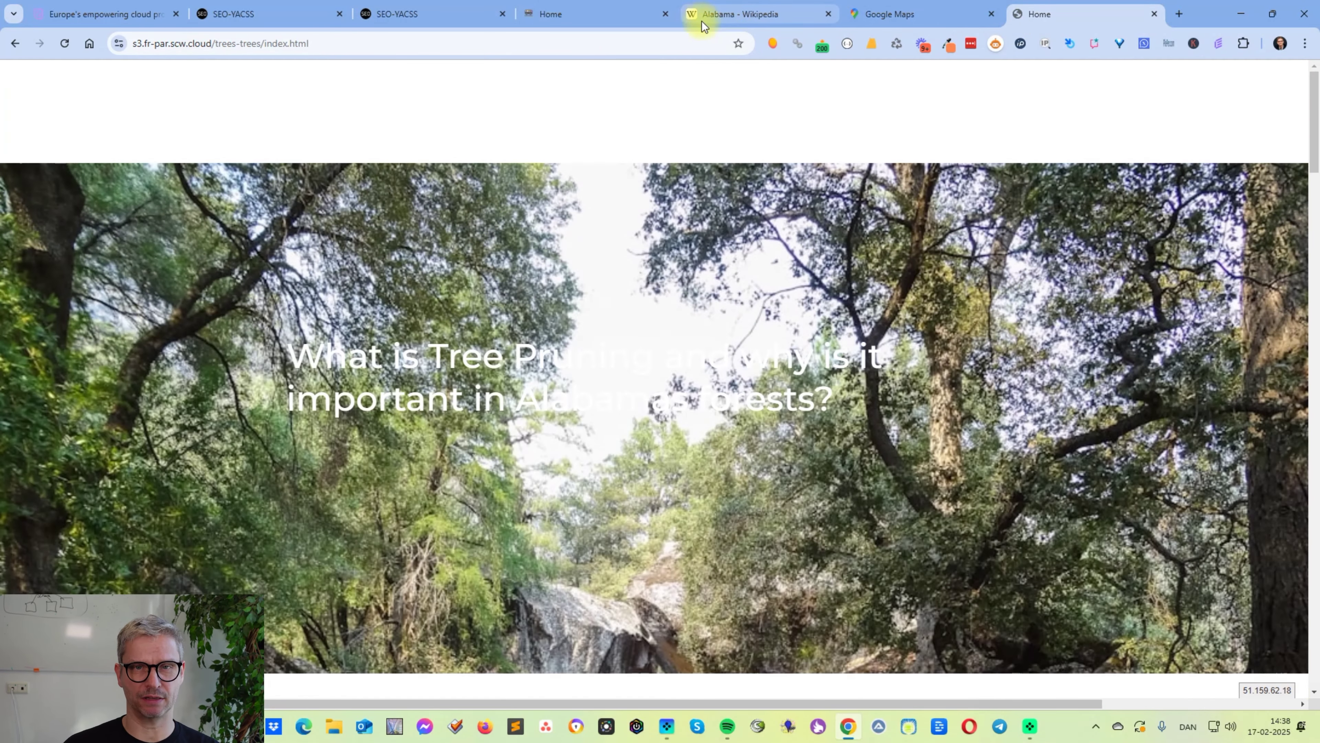
Step: Check the Domain Authority and Page Authority of the published page's exact URL with the Mangools SEO extension
click(773, 46)
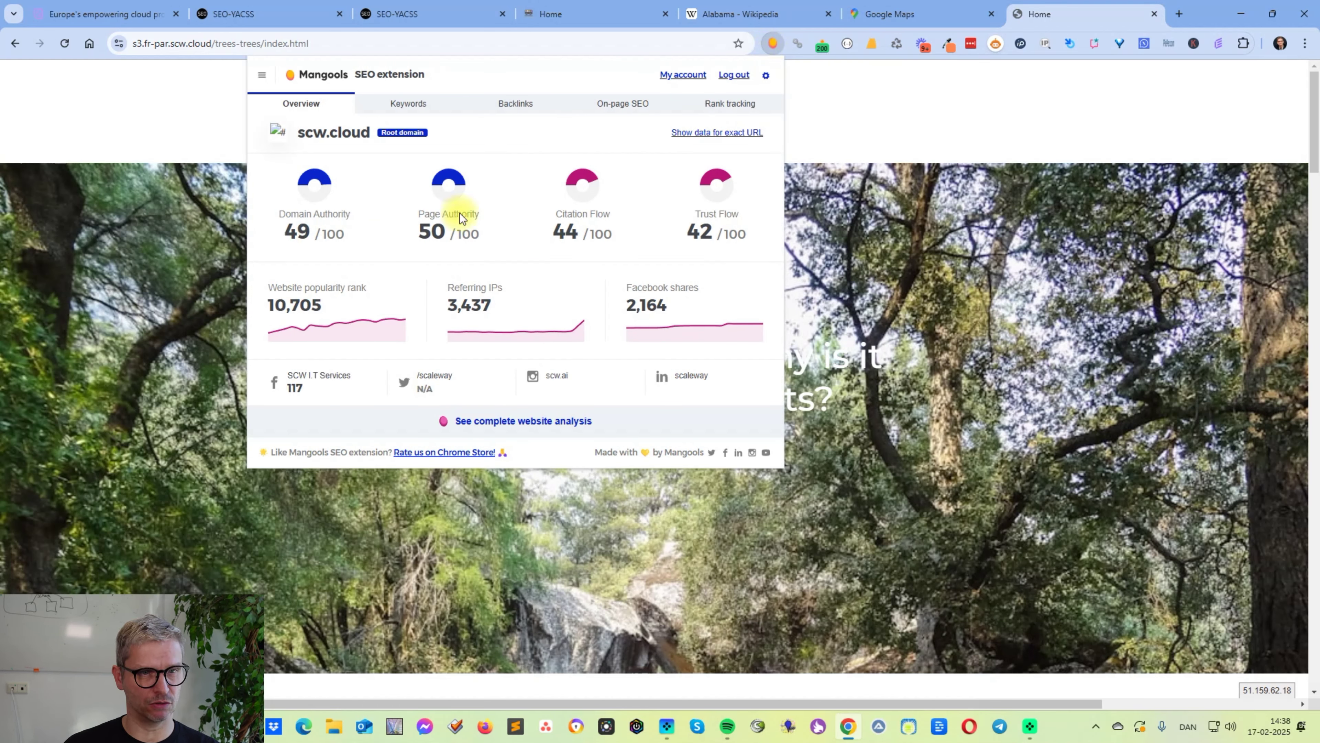
click(720, 132)
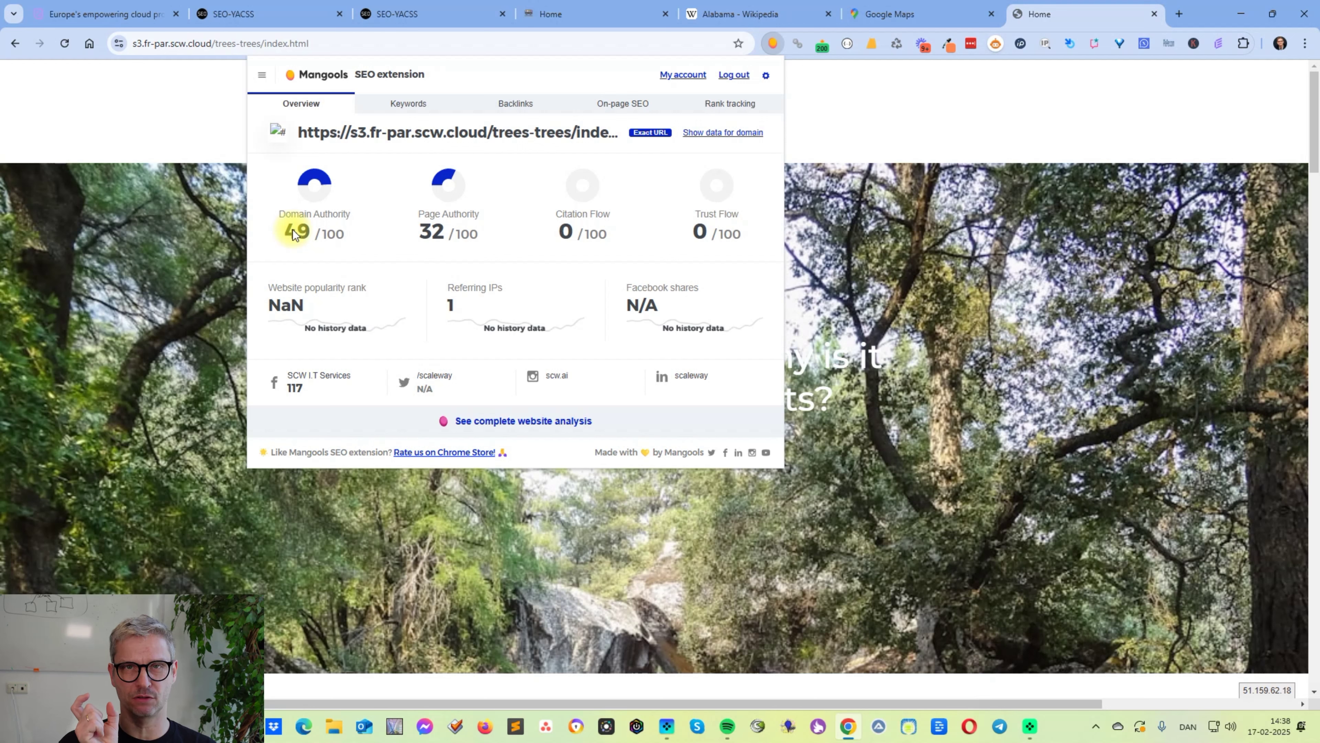
drag(419, 232, 448, 239)
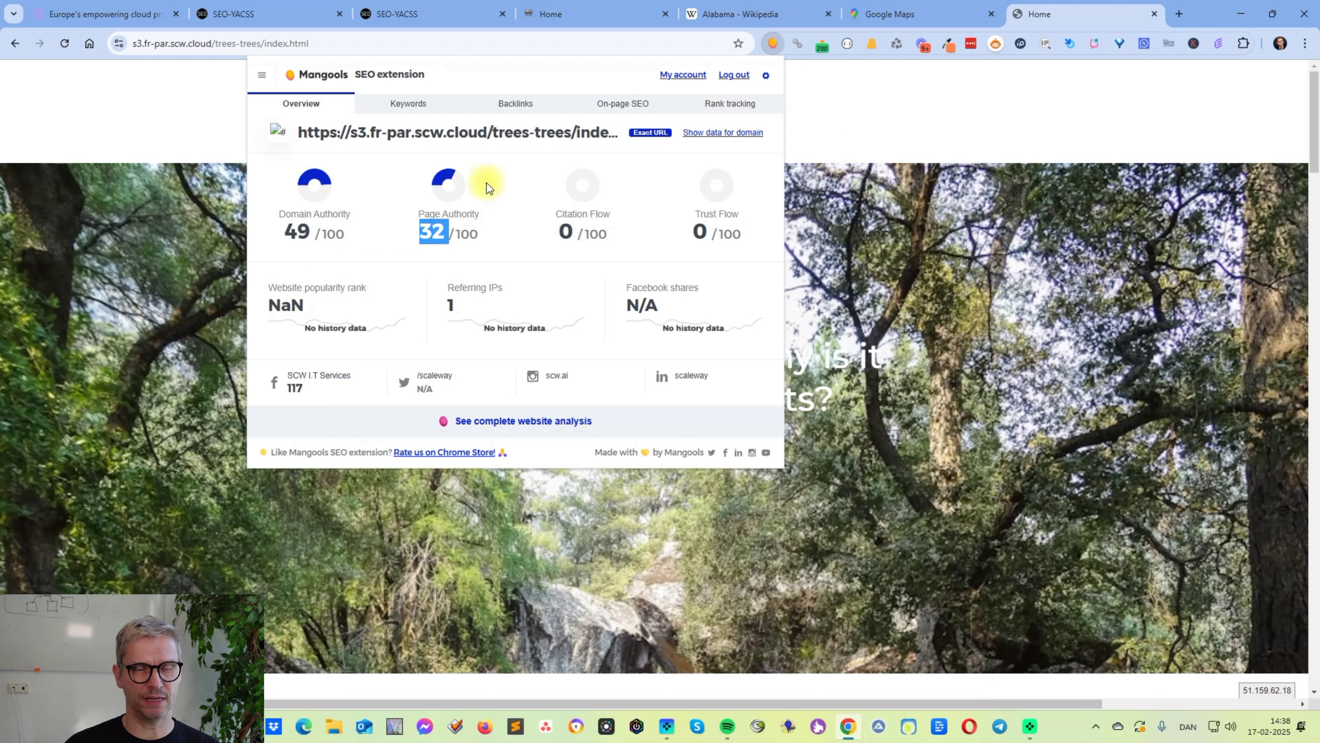
click(520, 209)
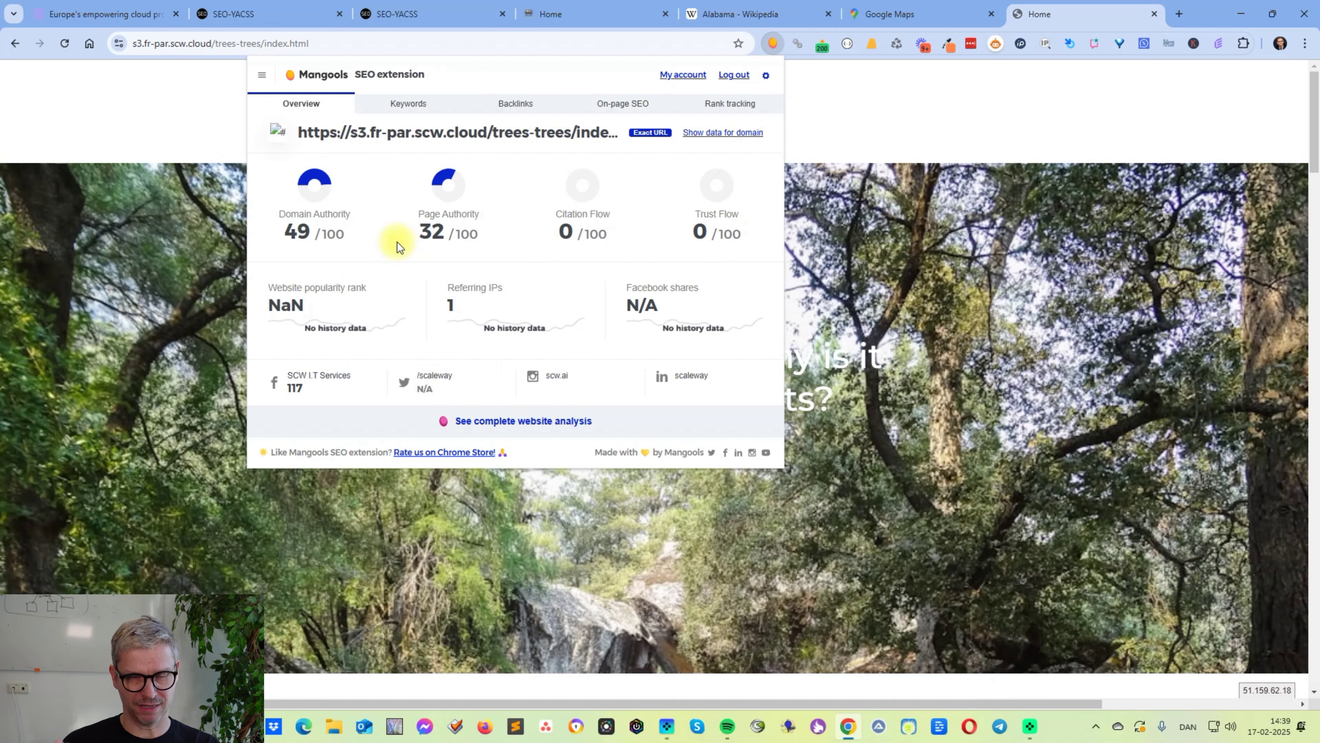
Step: Examine the driving-direction maps, the Google Maps links and the sections below them on the published page
scroll(1101, 401, down, 8)
scroll(1102, 402, down, 15)
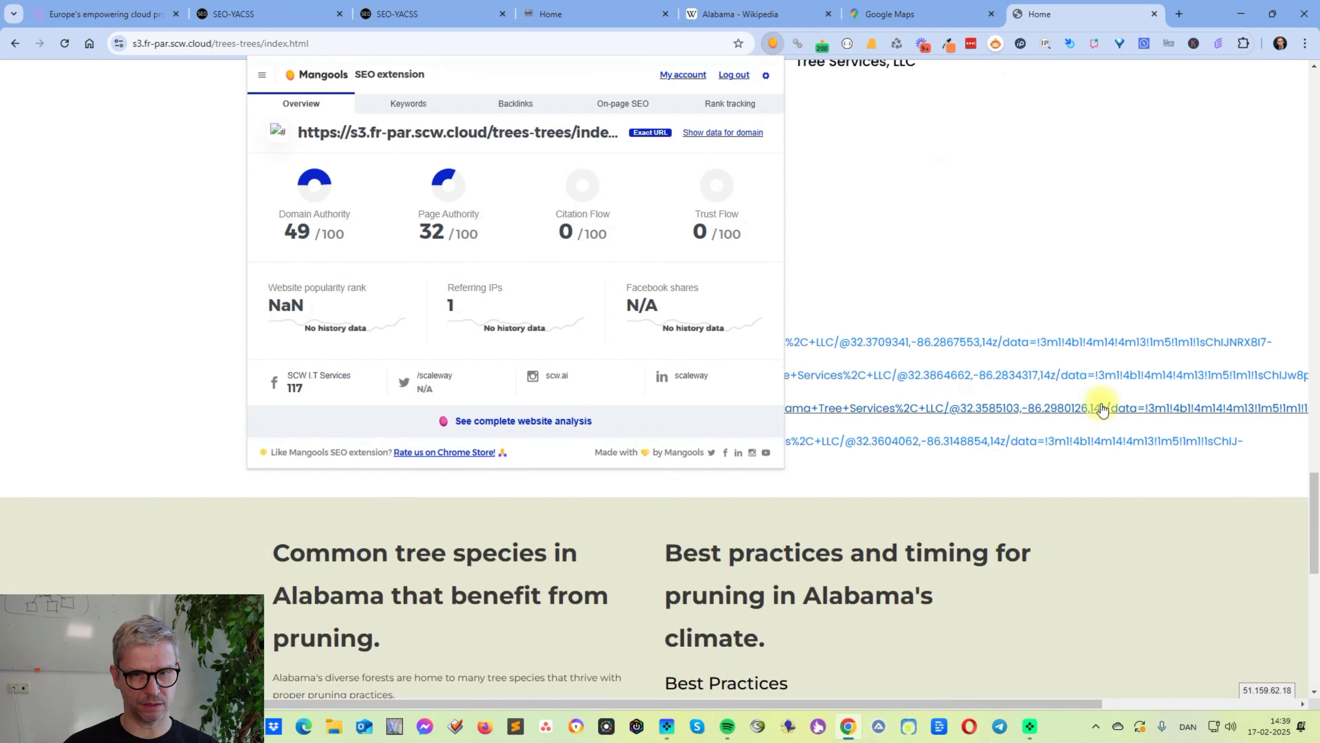
scroll(1102, 408, up, 5)
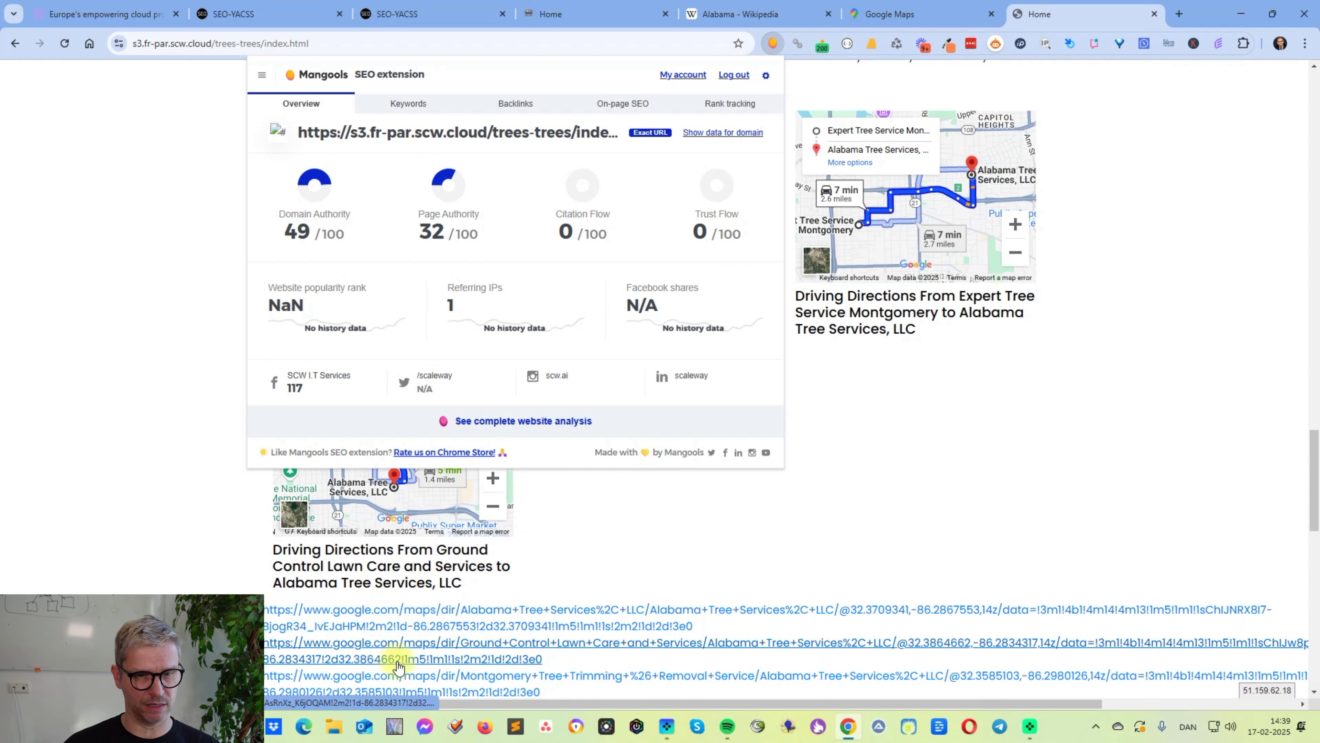
click(1112, 312)
click(798, 45)
click(738, 81)
scroll(676, 364, down, 5)
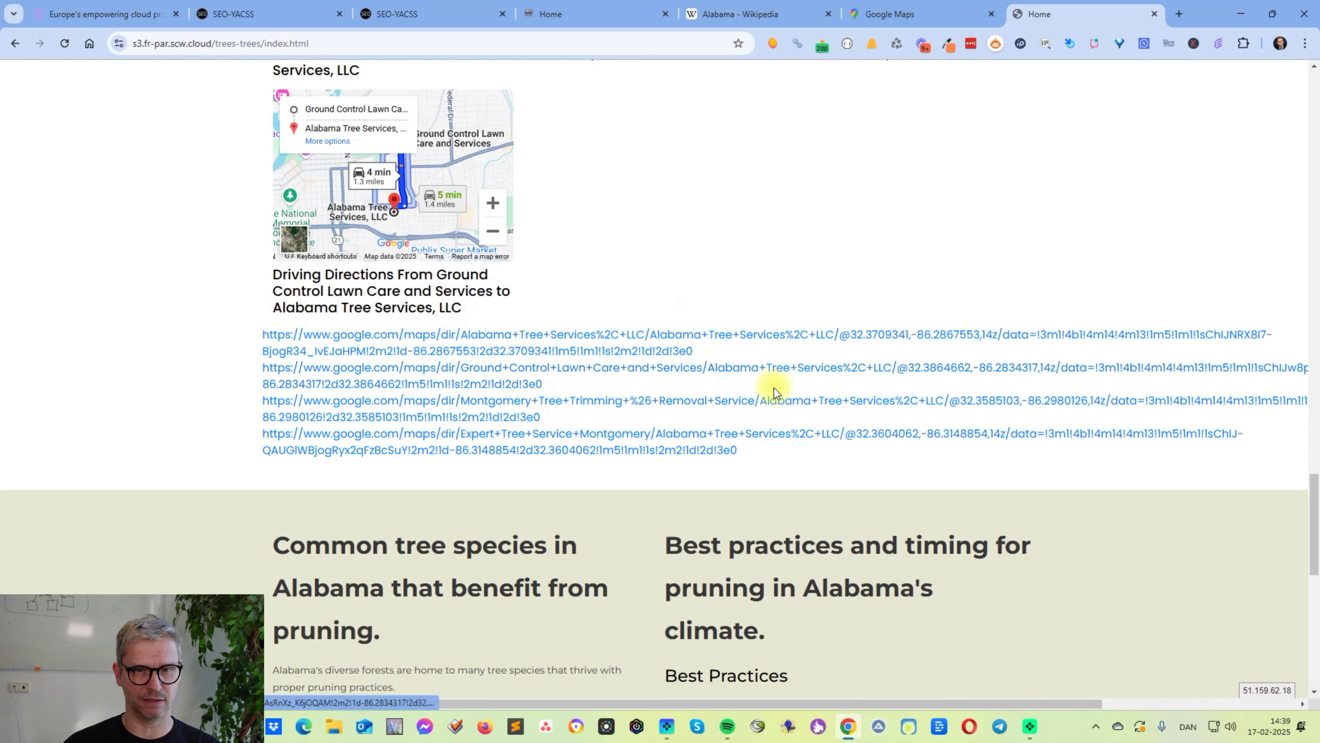
scroll(773, 392, down, 10)
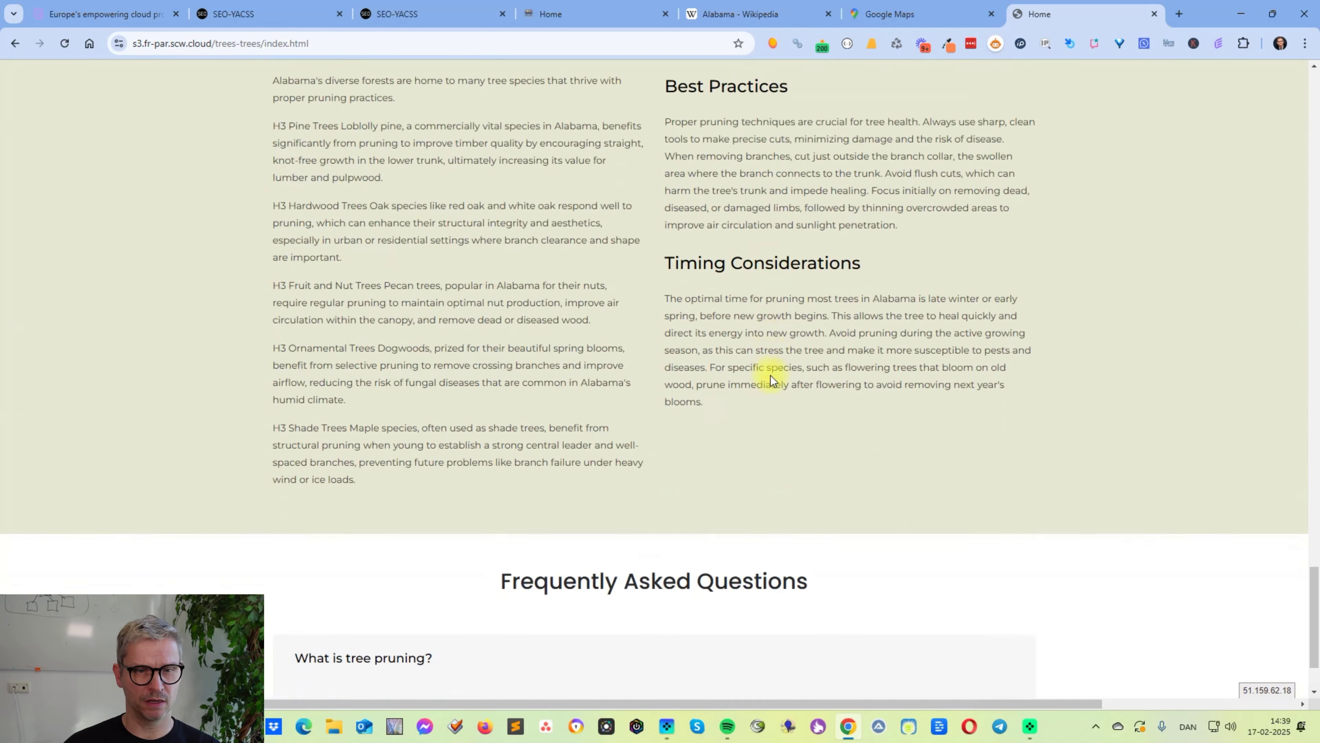
scroll(770, 375, up, 9)
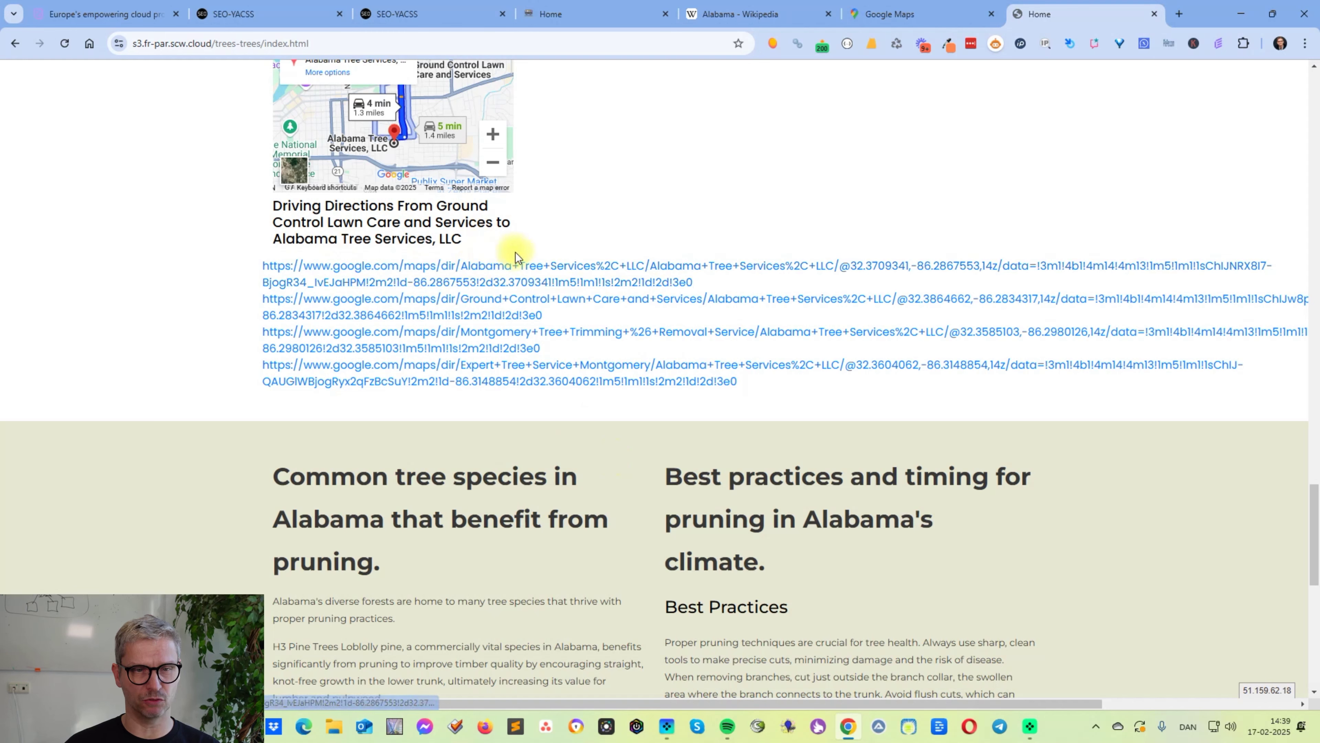
scroll(762, 427, up, 5)
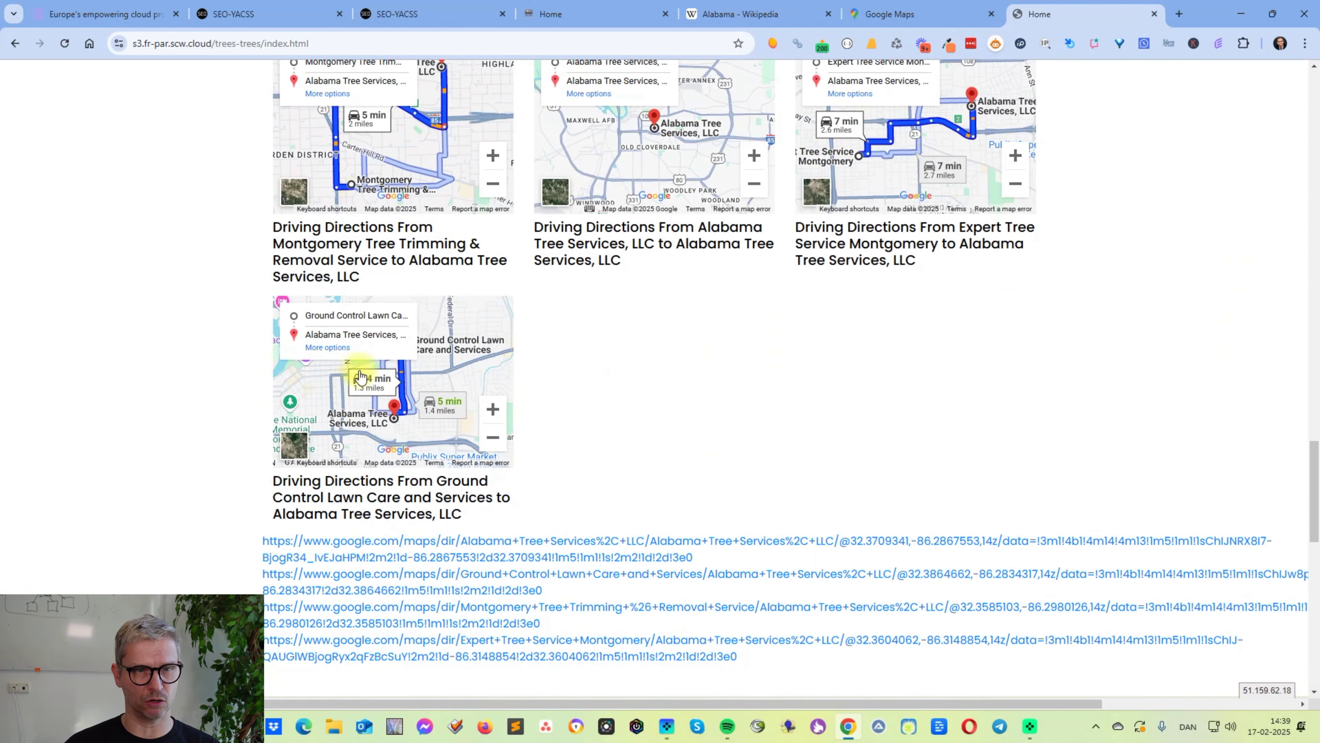
scroll(1091, 502, up, 3)
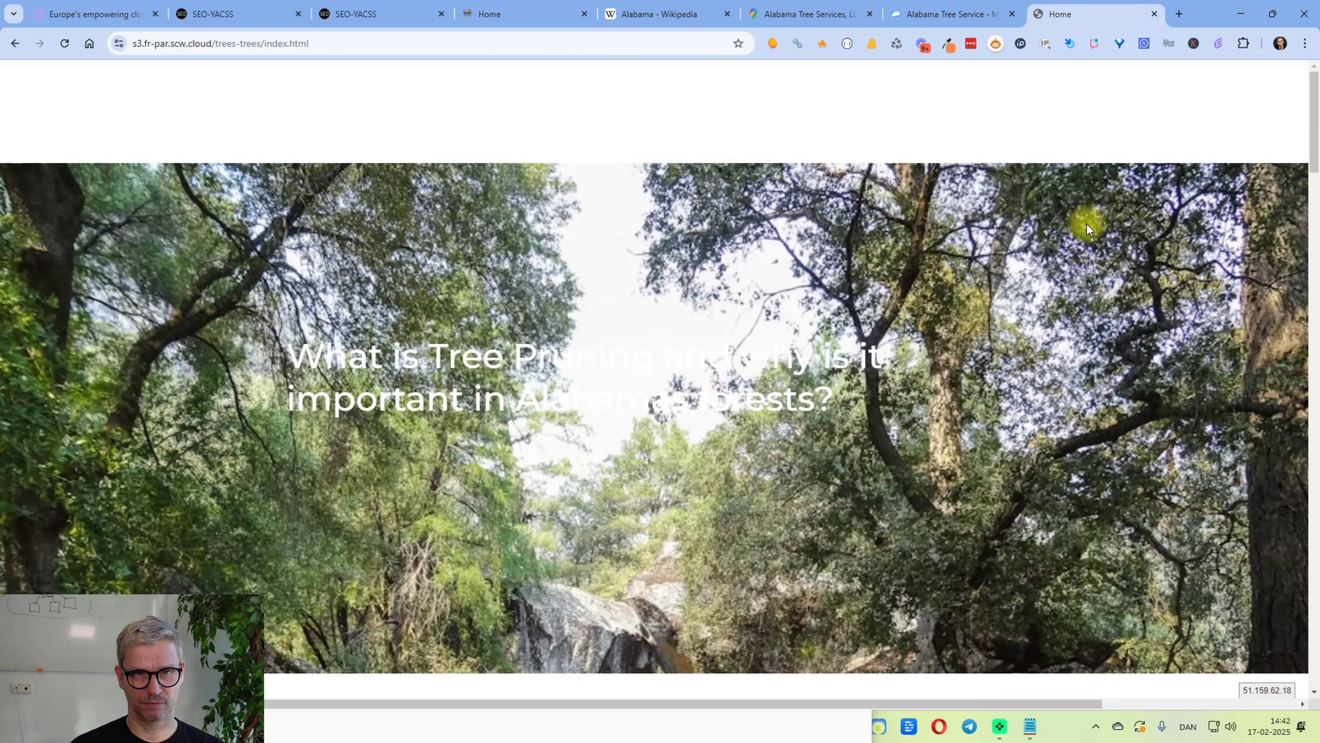
Step: Look through the published page once more, from its header image to the directions links and the pruning sections
scroll(1094, 276, down, 20)
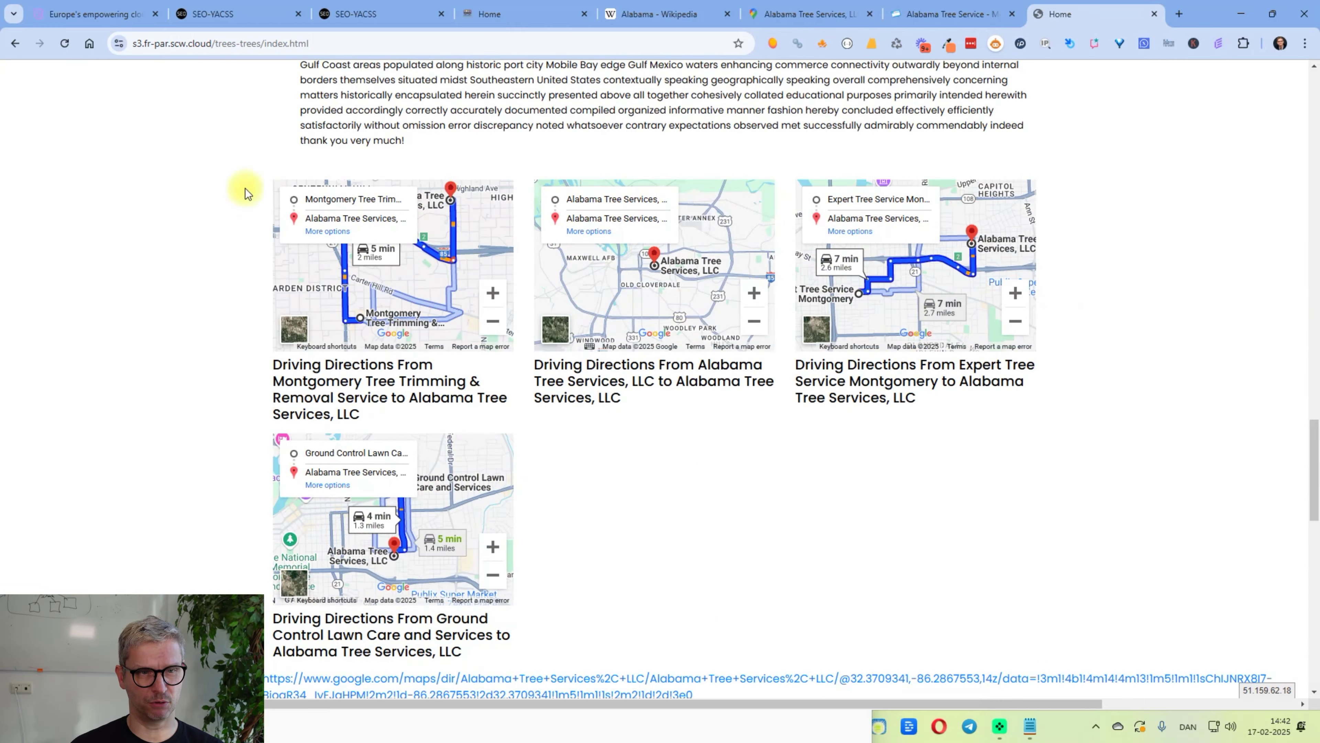
scroll(462, 514, down, 8)
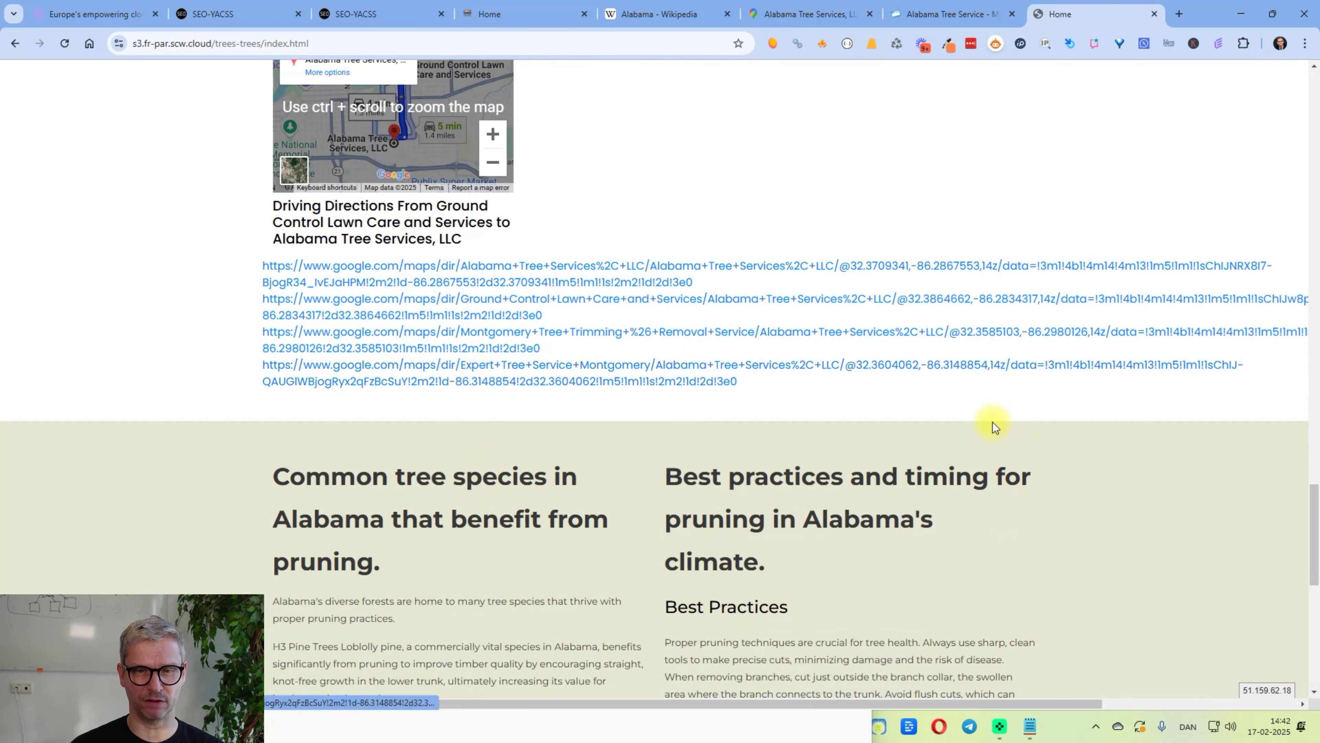
scroll(985, 425, up, 20)
scroll(973, 398, down, 10)
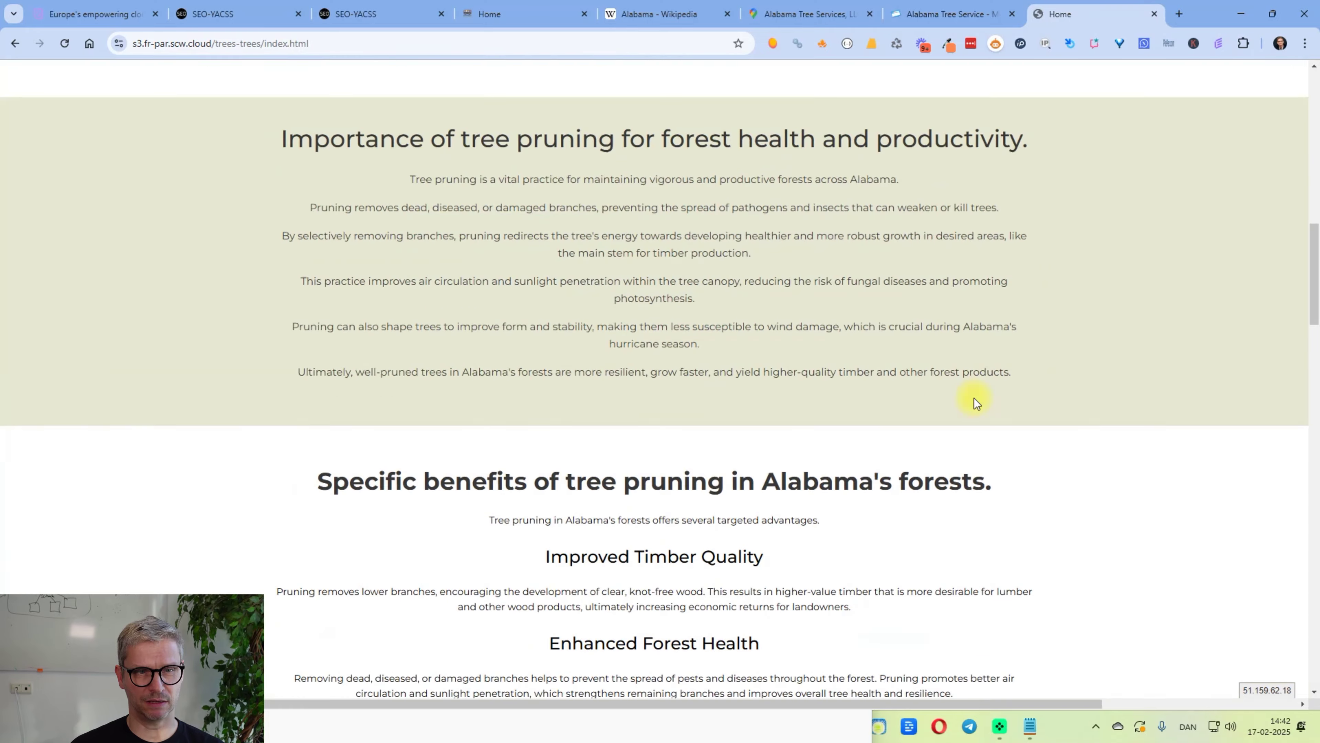